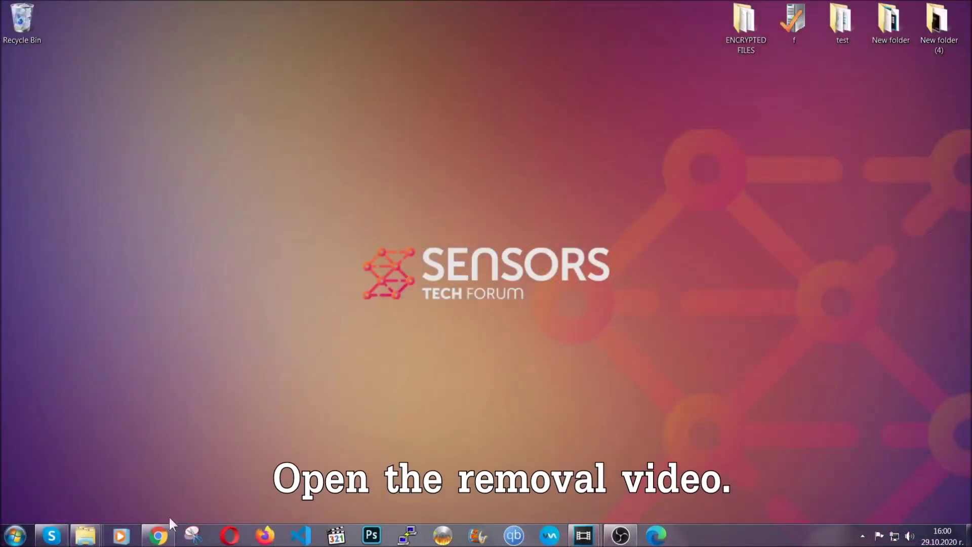
- Bring up Chrome and open the Full Removal Guide link in the video description
{"action": "left_click", "coordinate": [157, 536]}
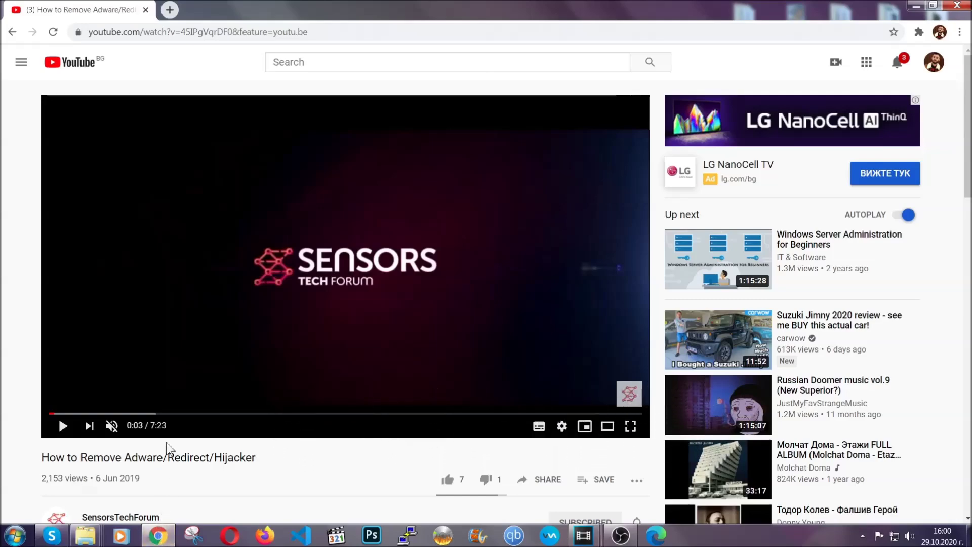
{"action": "scroll", "coordinate": [193, 350], "scroll_direction": "down", "scroll_amount": 3}
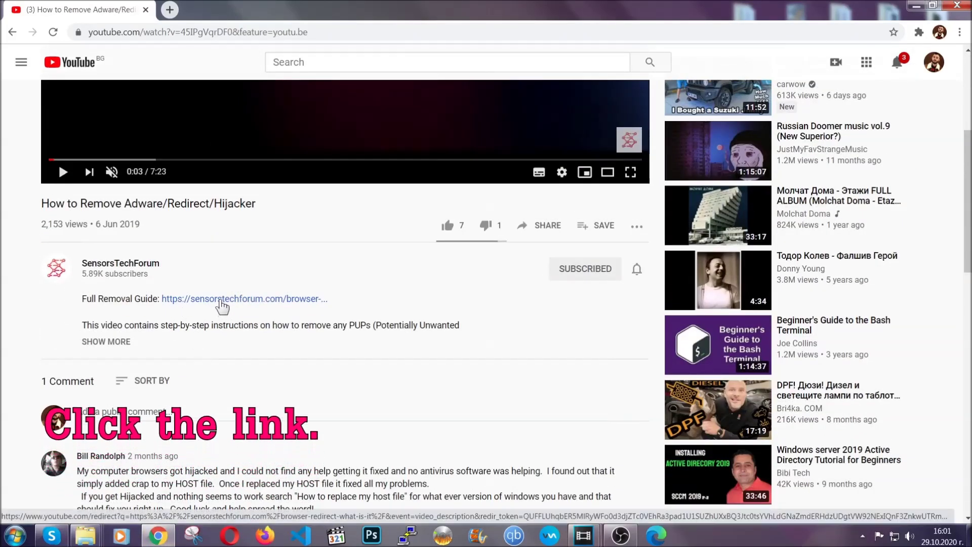
{"action": "left_click", "coordinate": [221, 300]}
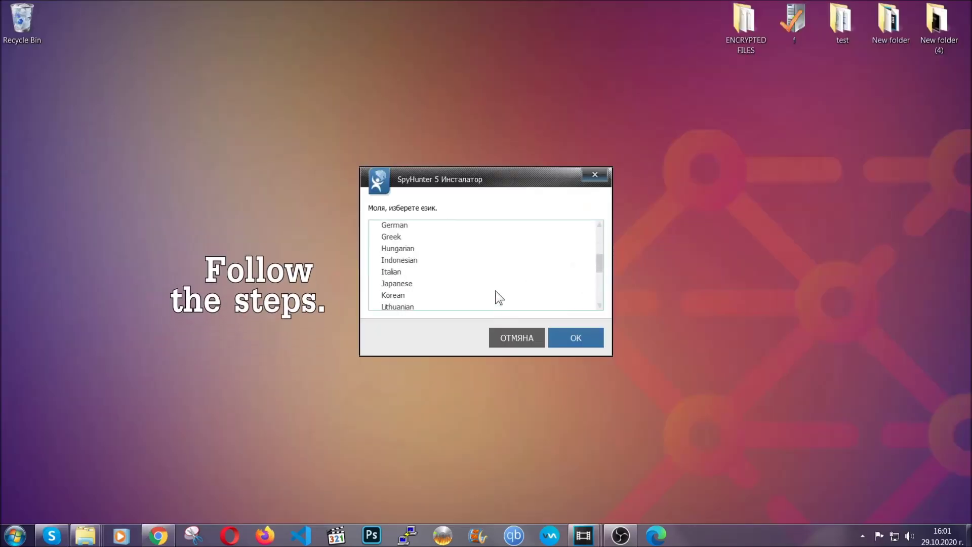
{"action": "scroll", "coordinate": [487, 303], "scroll_direction": "down", "scroll_amount": 2}
{"action": "scroll", "coordinate": [497, 304], "scroll_direction": "up", "scroll_amount": 3}
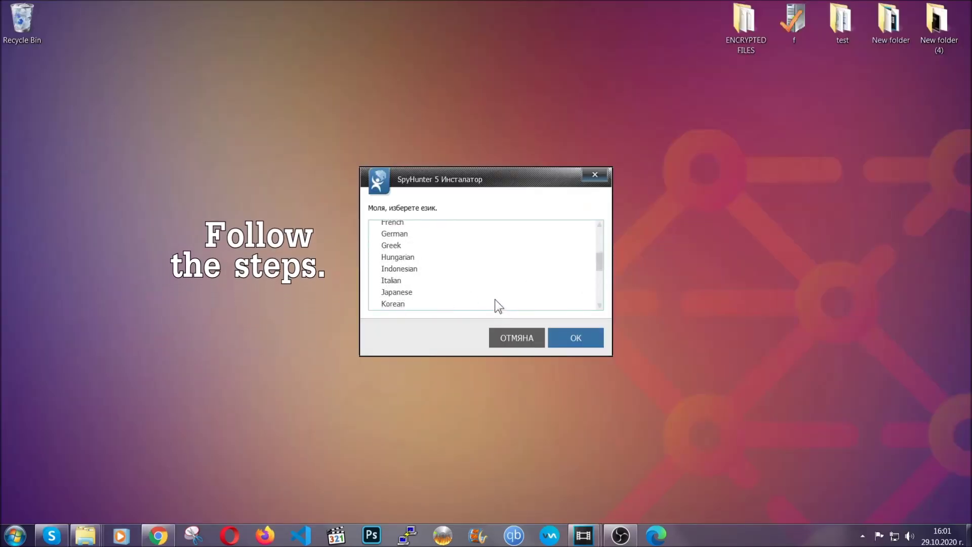
{"action": "scroll", "coordinate": [479, 297], "scroll_direction": "up", "scroll_amount": 3}
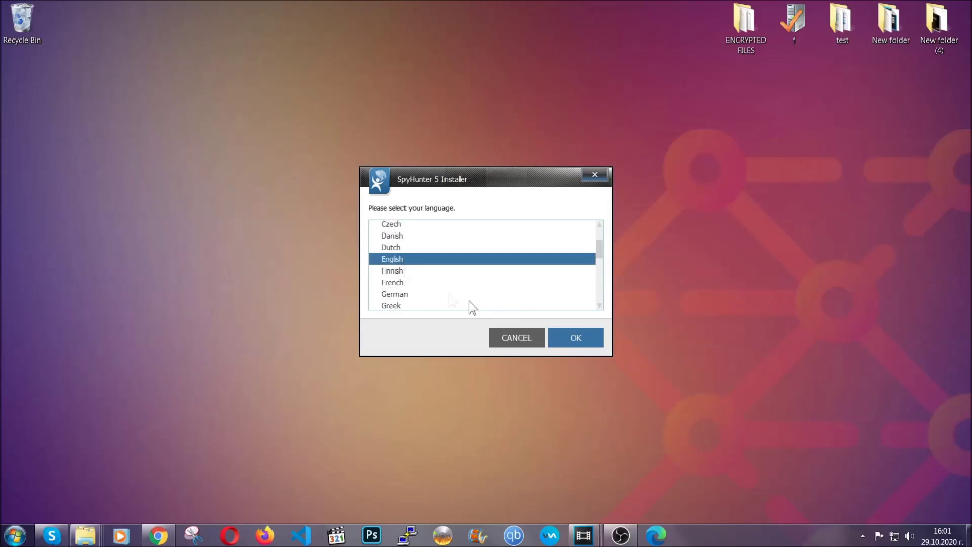
- Install SpyHunter 5 in English, accepting the EULA and Privacy Policy, and finish setup
{"action": "left_click", "coordinate": [571, 340]}
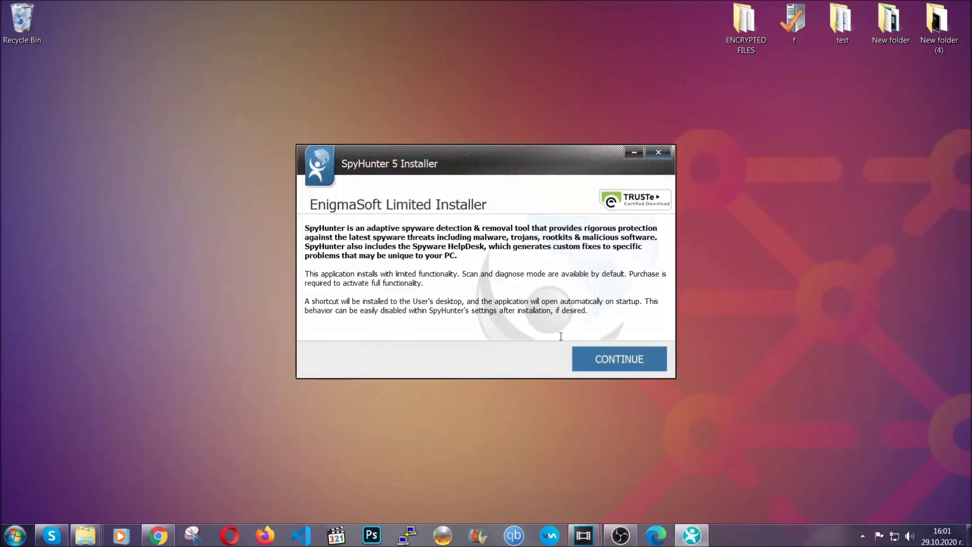
{"action": "left_click", "coordinate": [585, 357]}
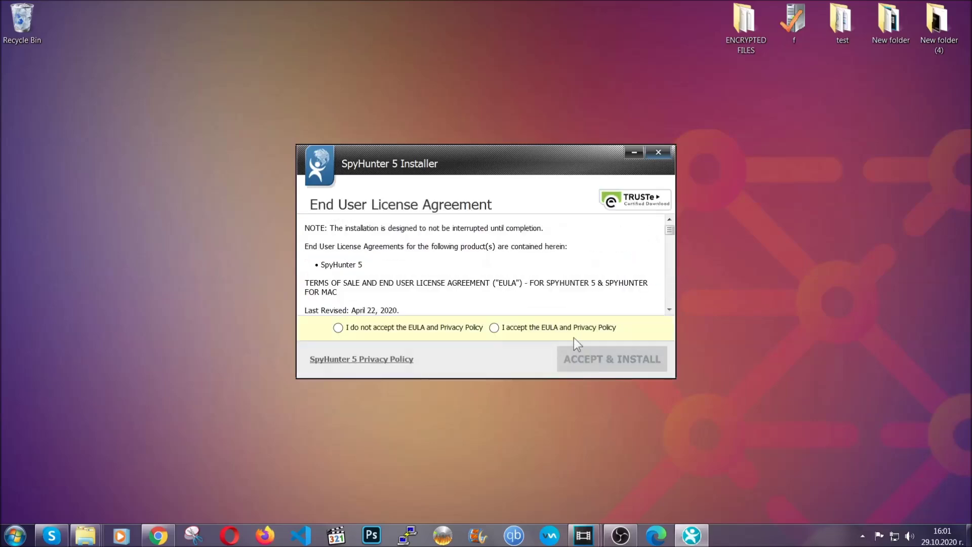
{"action": "left_click", "coordinate": [494, 329]}
{"action": "left_click", "coordinate": [586, 357]}
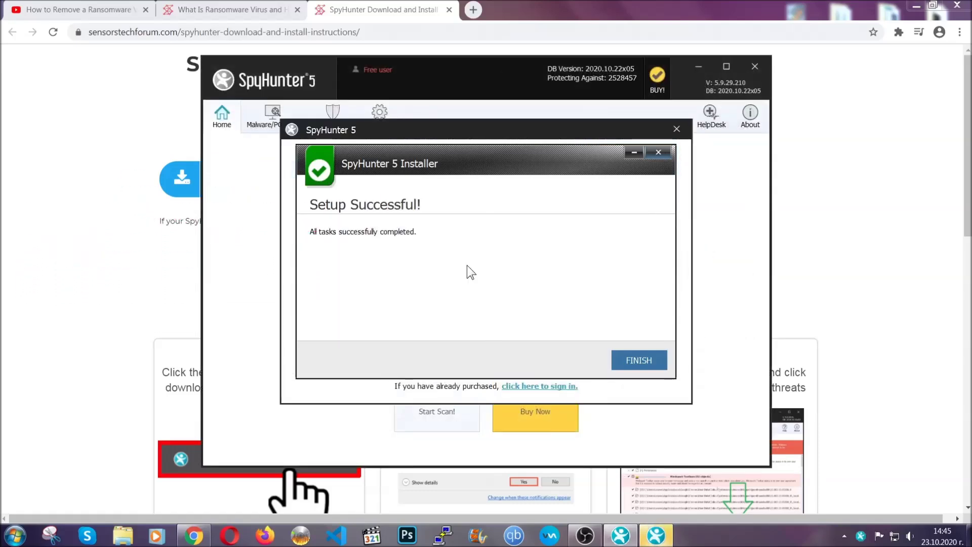
{"action": "left_click", "coordinate": [622, 362]}
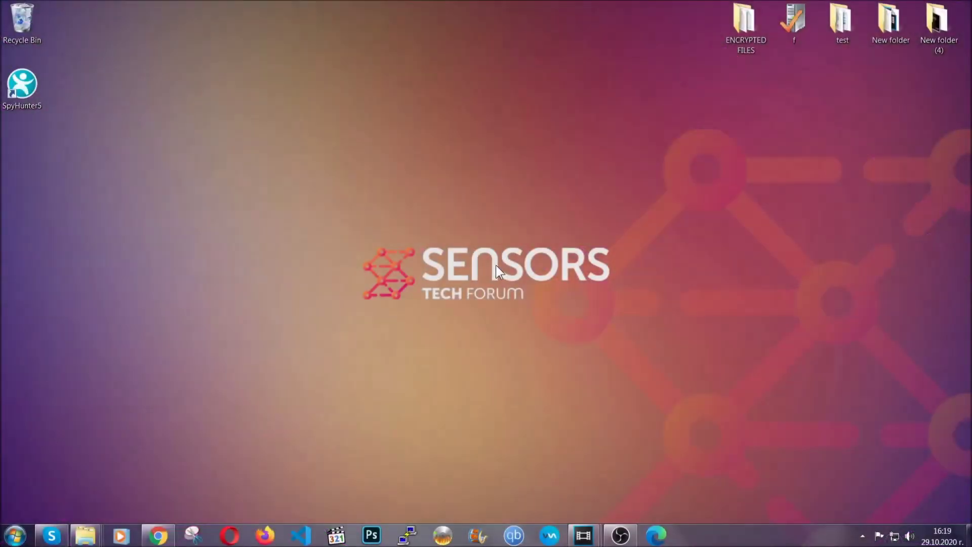
- Let the SpyHunter Active Scan run through memory, then bring up the Windows Run box
{"action": "key", "text": "super+r"}
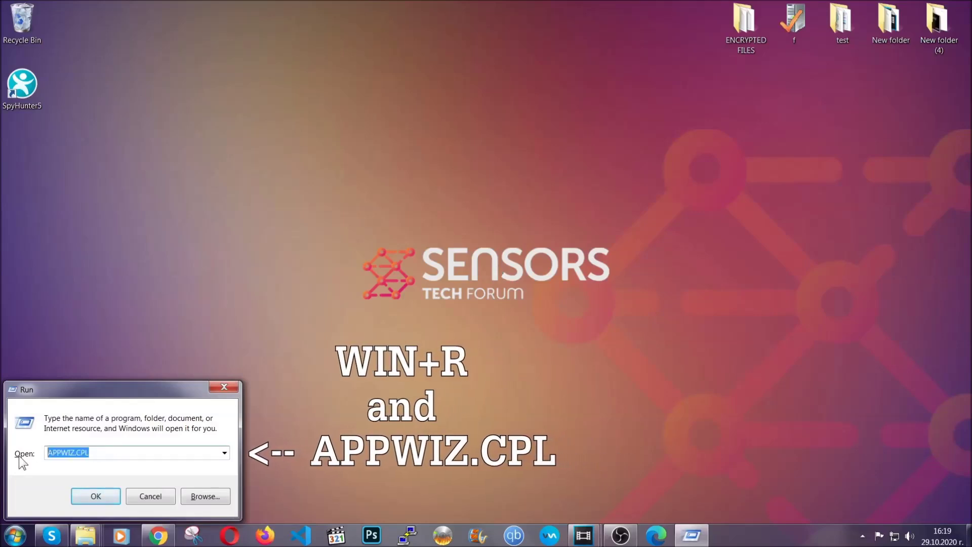
- Uninstall SUSPICIOUS PROGRAM from Programs and Features (appwiz.cpl) and dismiss the success message
{"action": "left_click", "coordinate": [94, 494]}
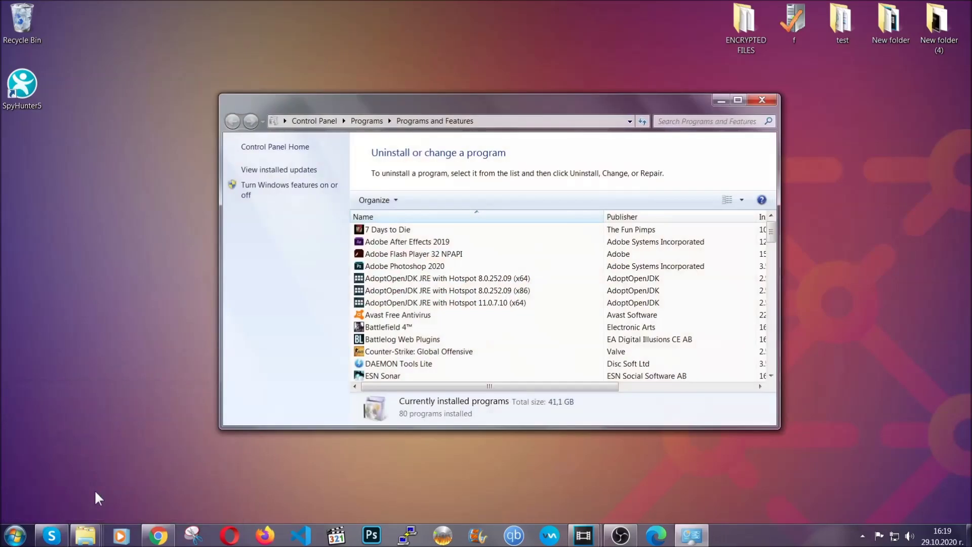
{"action": "scroll", "coordinate": [513, 273], "scroll_direction": "down", "scroll_amount": 12}
{"action": "scroll", "coordinate": [519, 282], "scroll_direction": "down", "scroll_amount": 10}
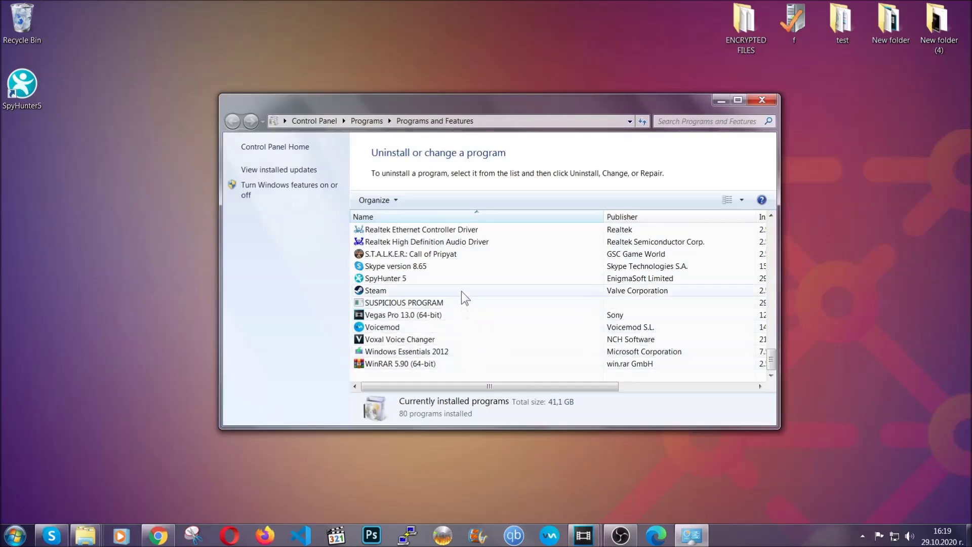
{"action": "left_click", "coordinate": [422, 304]}
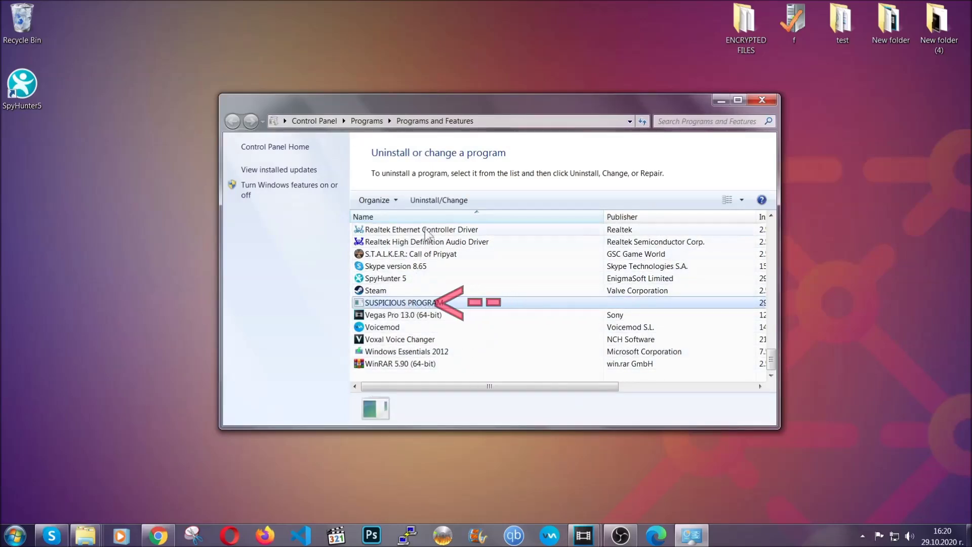
{"action": "left_click", "coordinate": [431, 199]}
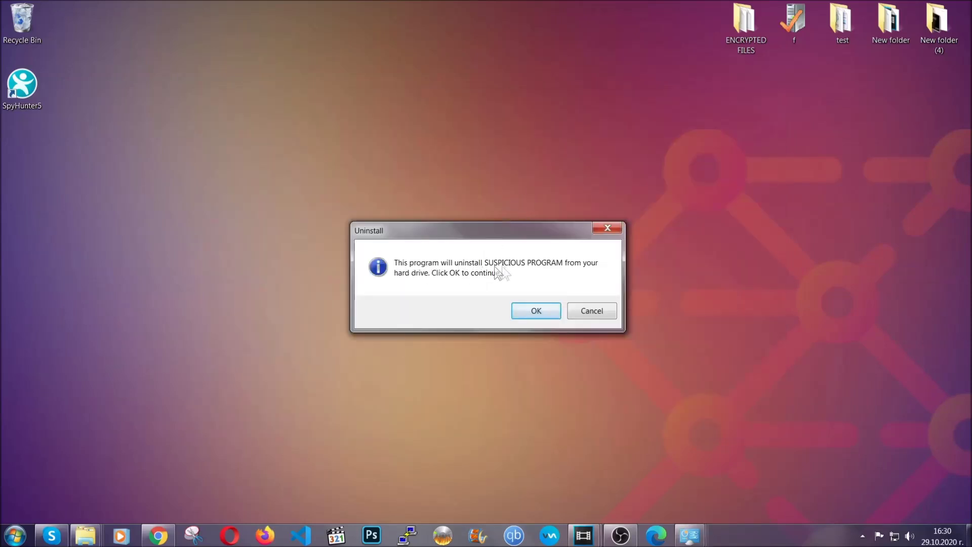
{"action": "left_click", "coordinate": [534, 312]}
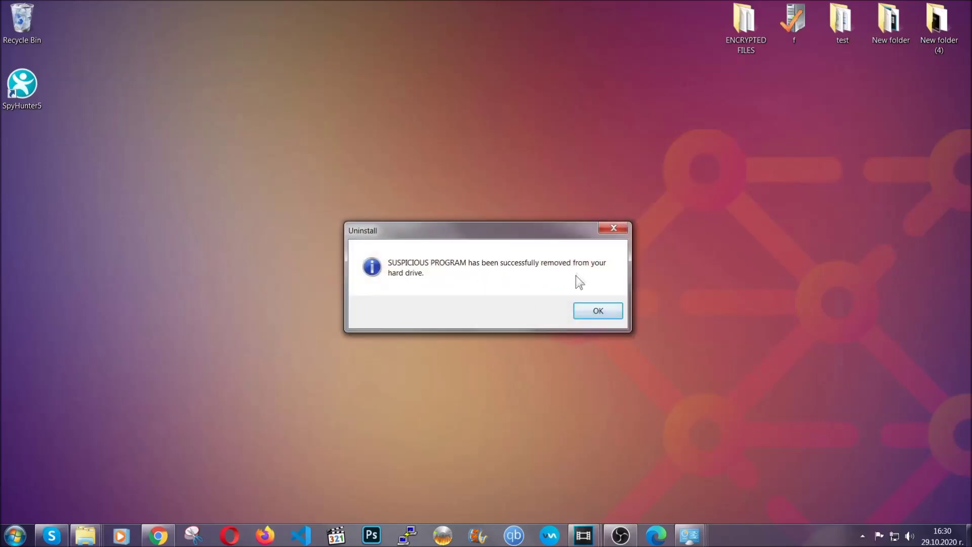
{"action": "left_click", "coordinate": [584, 309]}
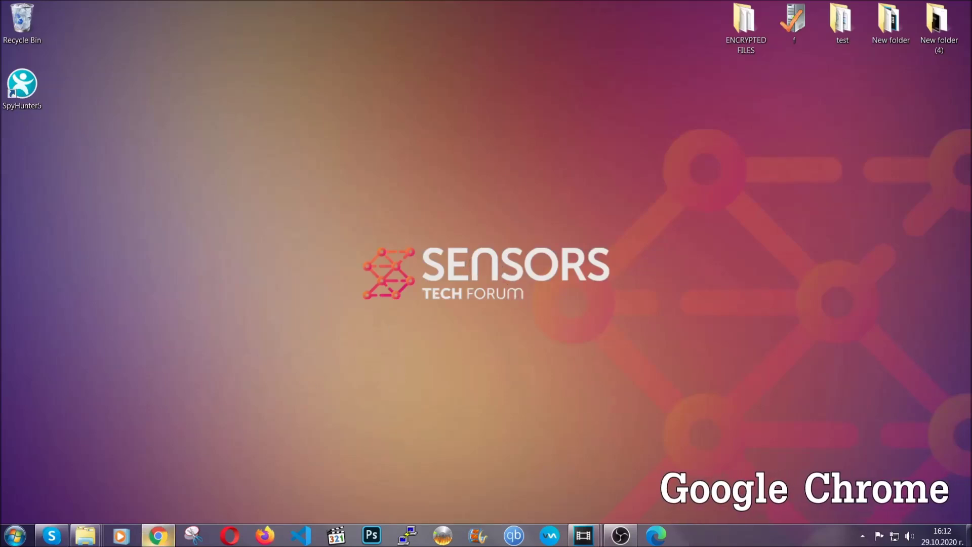
- Clear Chrome's all-time history, cookies and cache at chrome://settings/clearBrowserData, leaving passwords unticked
{"action": "left_click", "coordinate": [159, 536]}
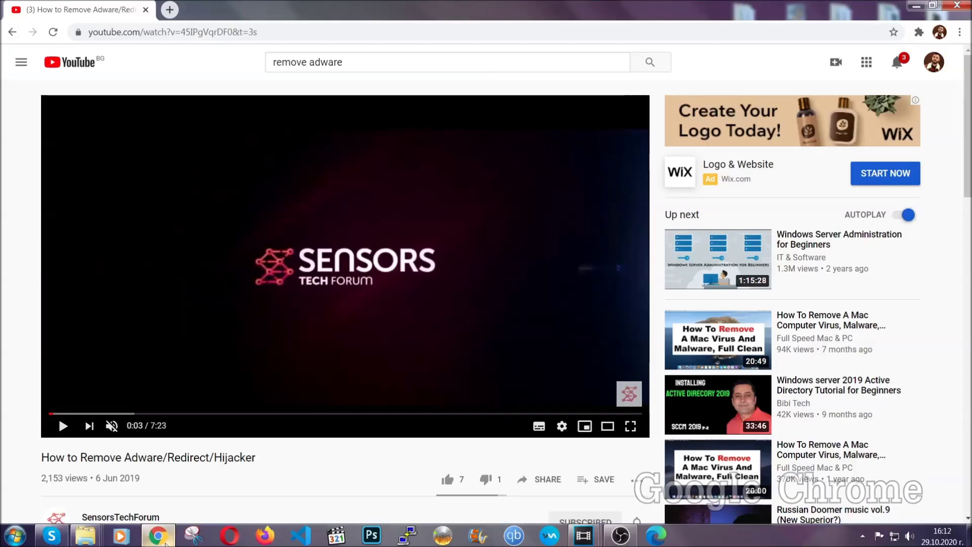
{"action": "left_click", "coordinate": [211, 35]}
{"action": "type", "text": "chro"}
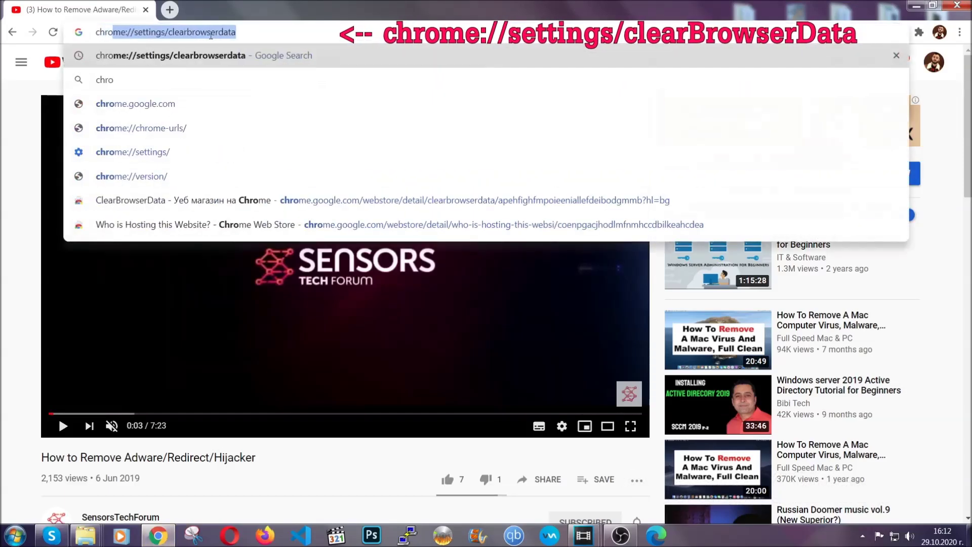
{"action": "type", "text": "me:/"}
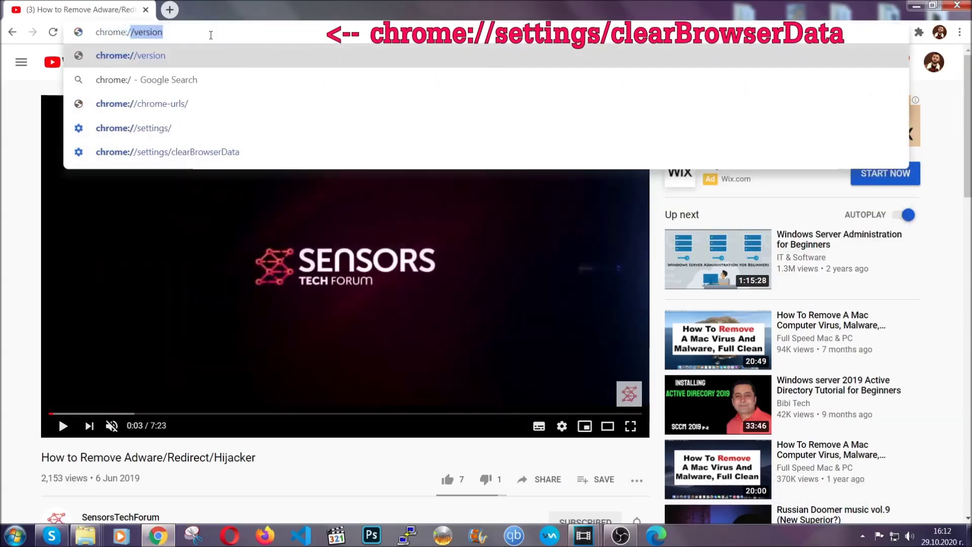
{"action": "type", "text": "/setting"}
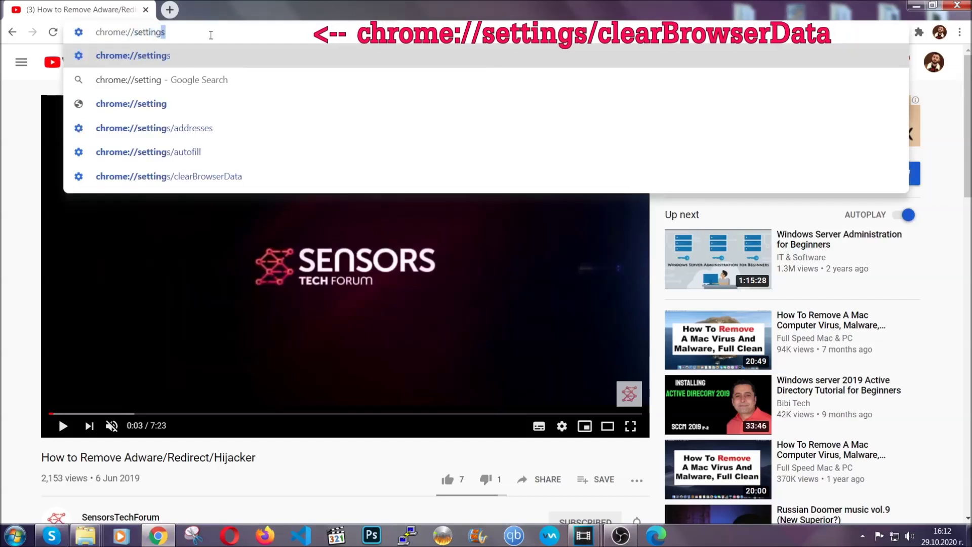
{"action": "type", "text": "s/ce"}
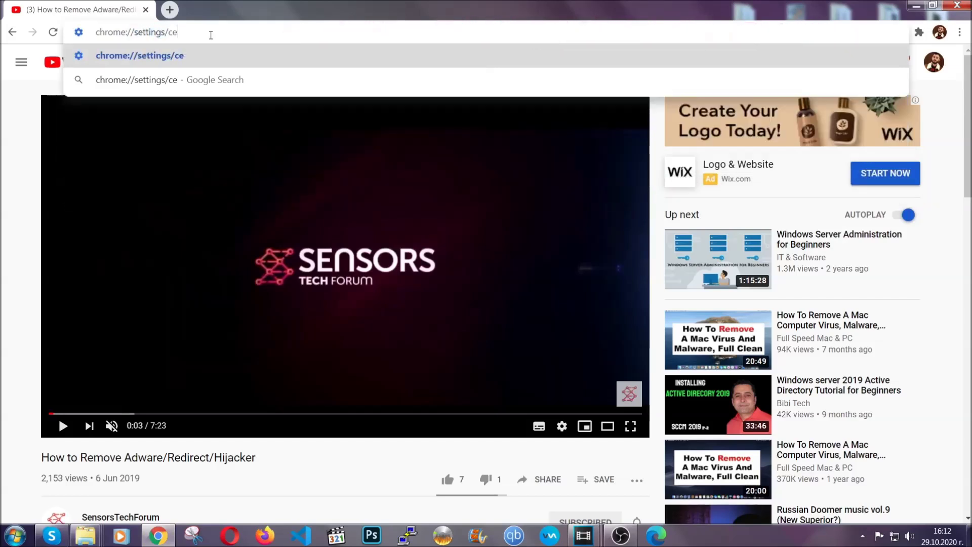
{"action": "key", "text": "BackSpace"}
{"action": "type", "text": "lear"}
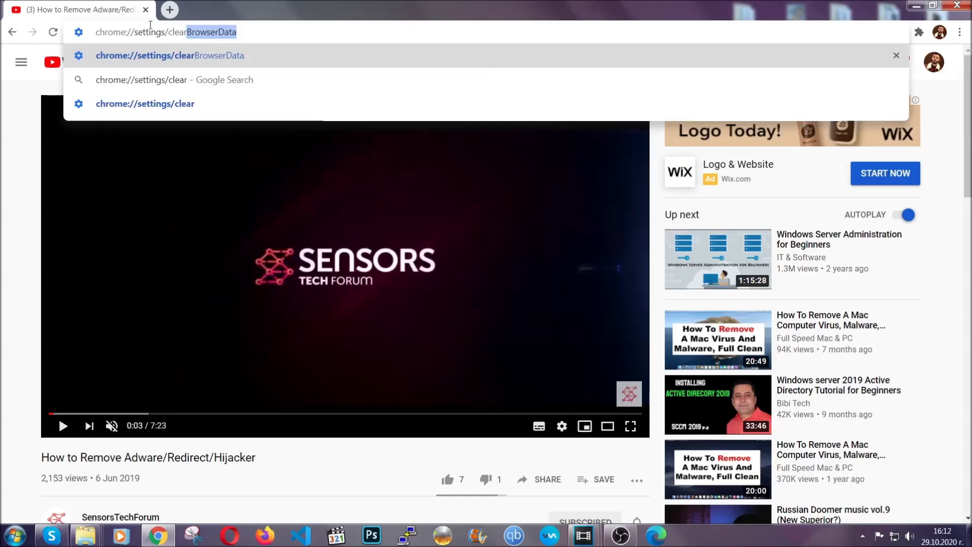
{"action": "left_click", "coordinate": [142, 55]}
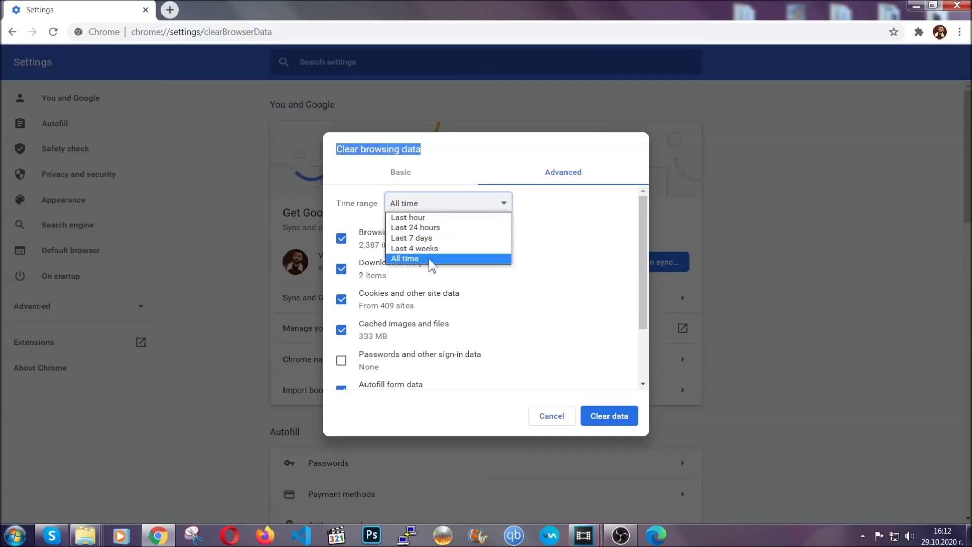
{"action": "left_click", "coordinate": [429, 258]}
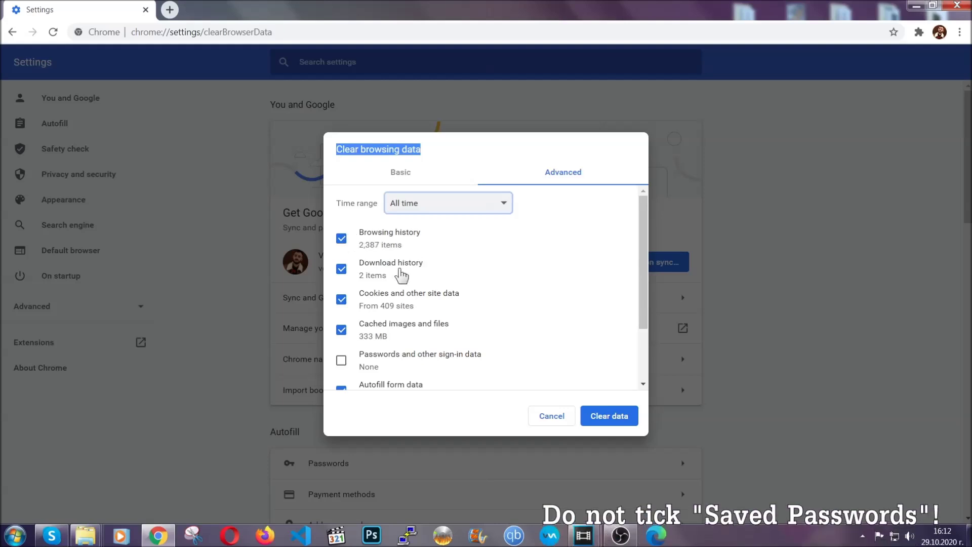
{"action": "scroll", "coordinate": [388, 332], "scroll_direction": "down", "scroll_amount": 2}
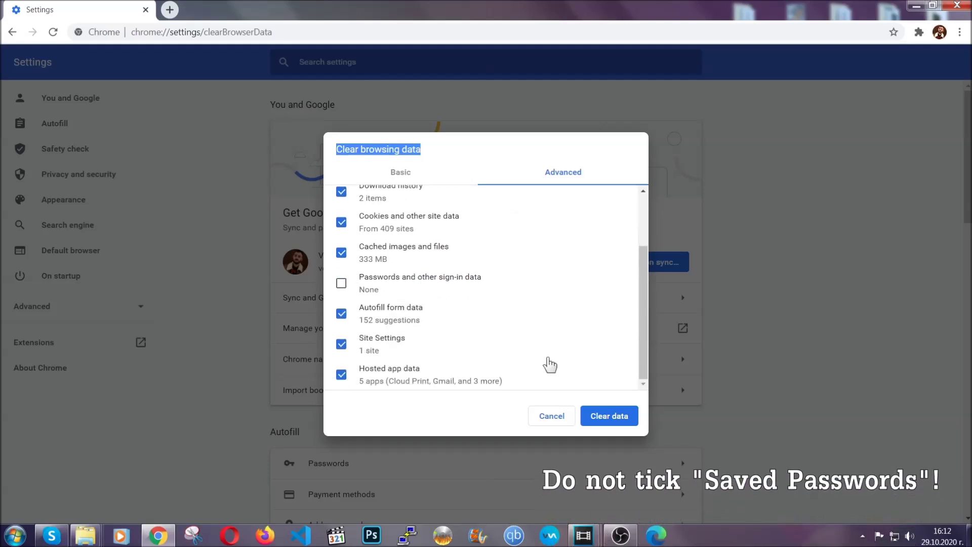
{"action": "left_click", "coordinate": [597, 416]}
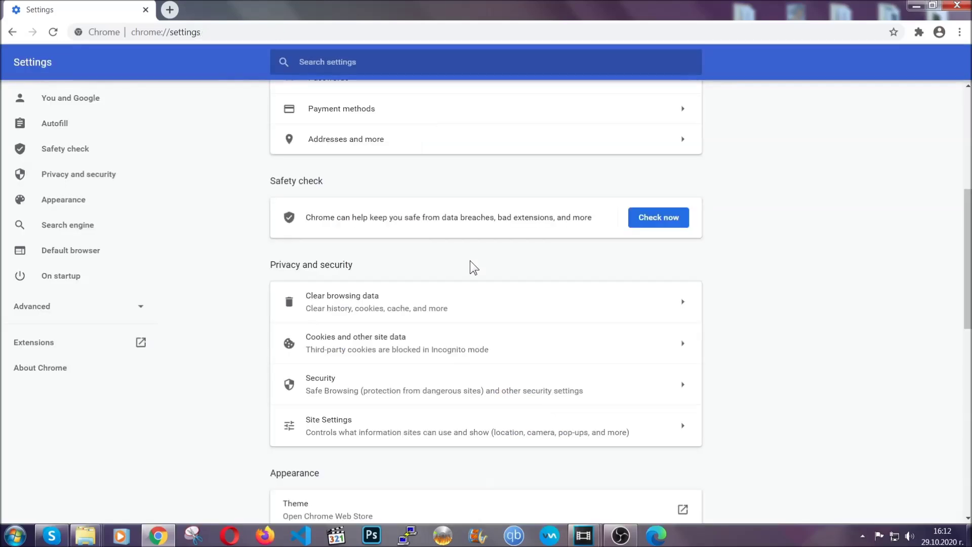
{"action": "left_click", "coordinate": [960, 32]}
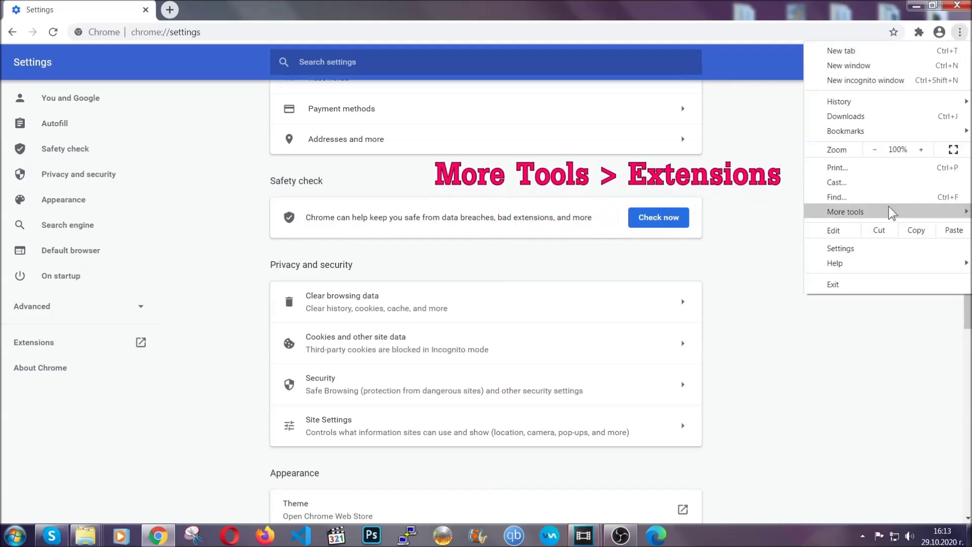
{"action": "mouse_move", "coordinate": [846, 211]}
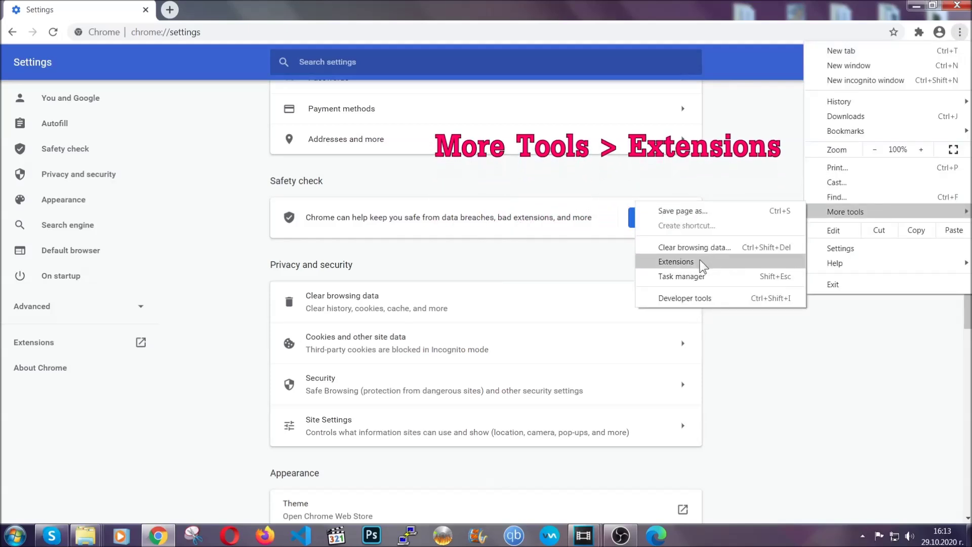
- Remove the Bulk Media Downloader extension from Chrome's Extensions page and minimize Chrome
{"action": "left_click", "coordinate": [702, 265]}
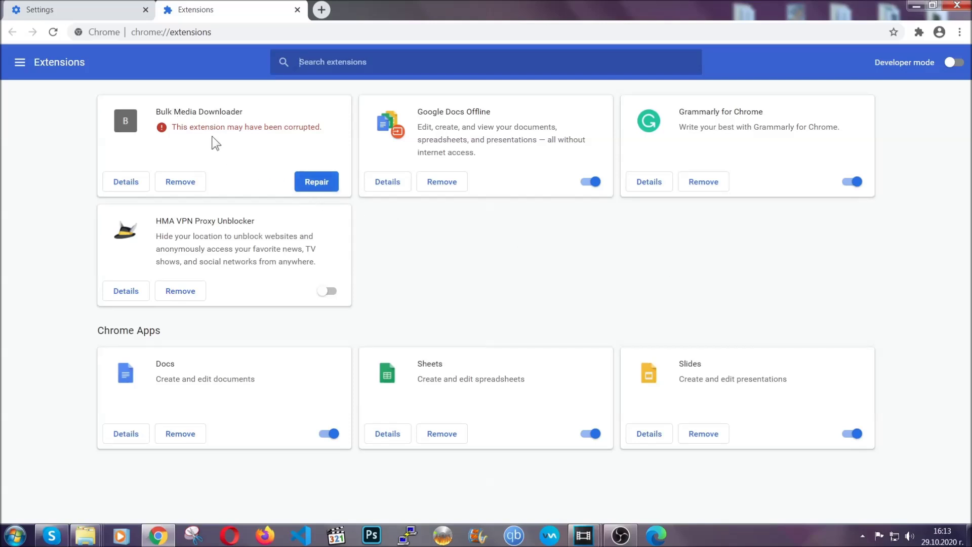
{"action": "left_click", "coordinate": [189, 183]}
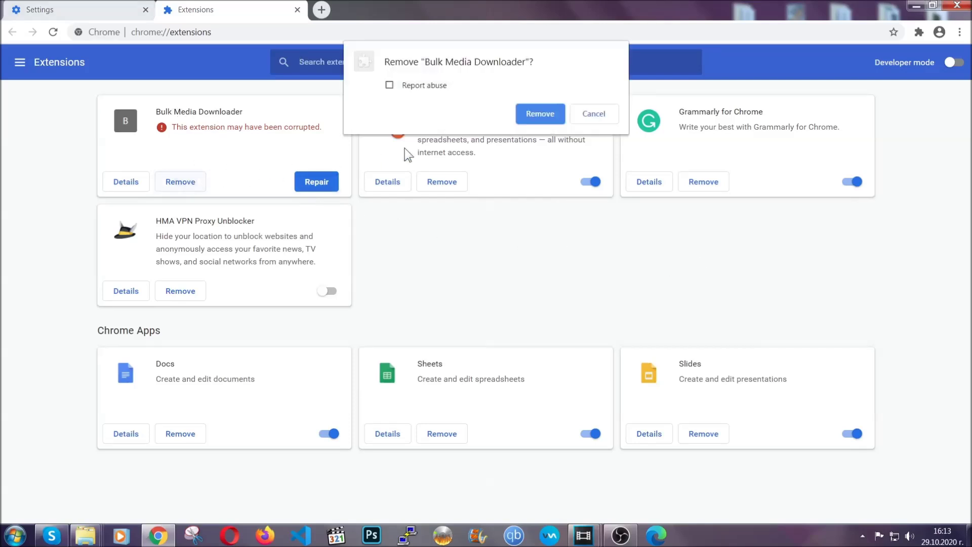
{"action": "left_click", "coordinate": [524, 113]}
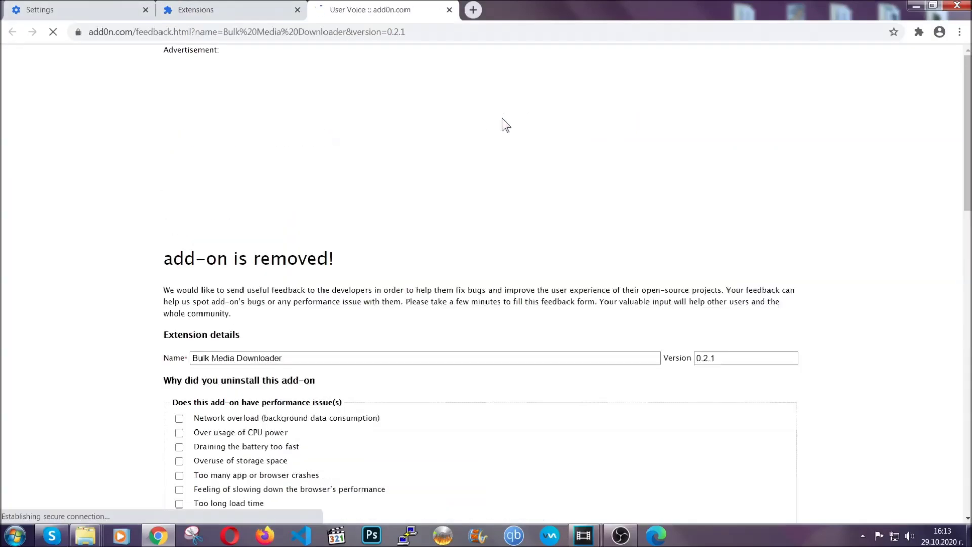
{"action": "left_click", "coordinate": [247, 11]}
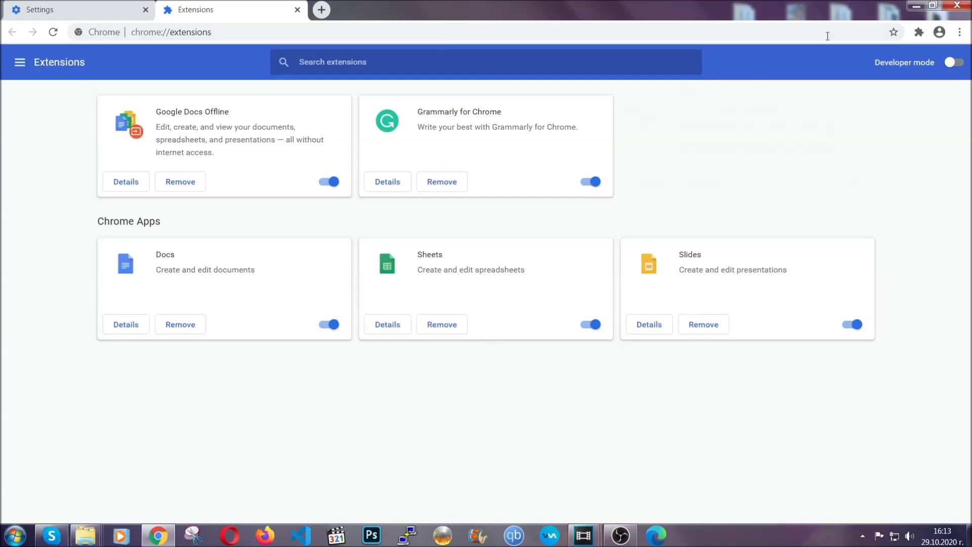
{"action": "left_click", "coordinate": [915, 7]}
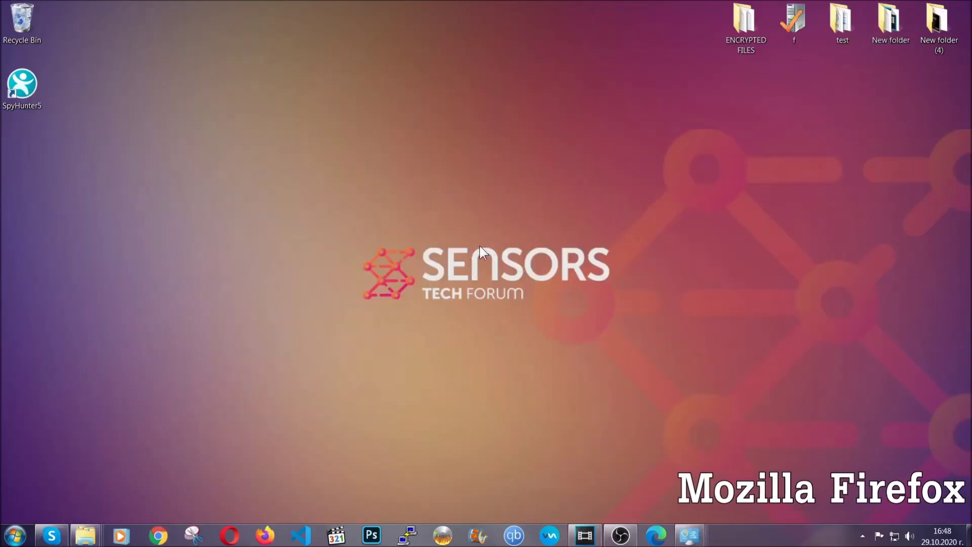
- Launch Firefox and load the about:support Troubleshooting Information page
{"action": "left_click", "coordinate": [264, 532]}
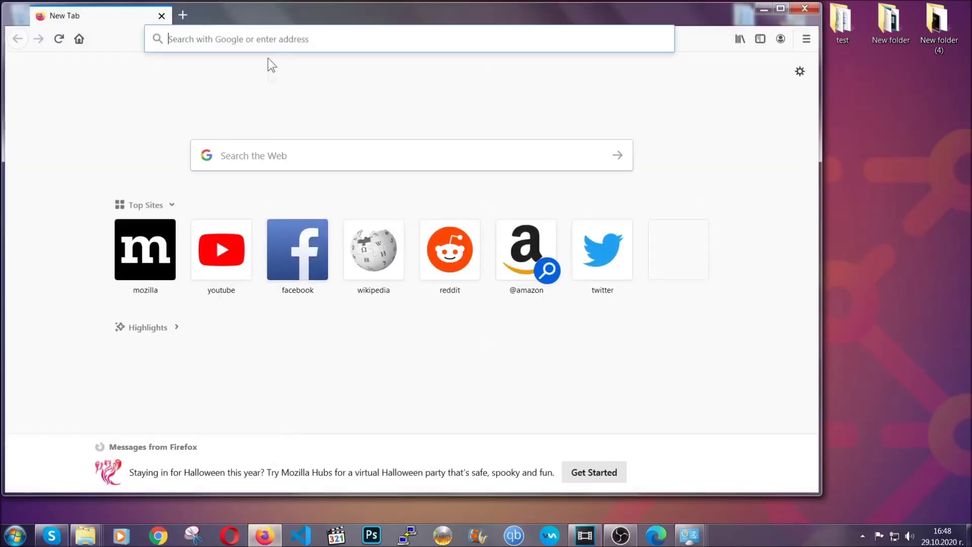
{"action": "left_click", "coordinate": [267, 38]}
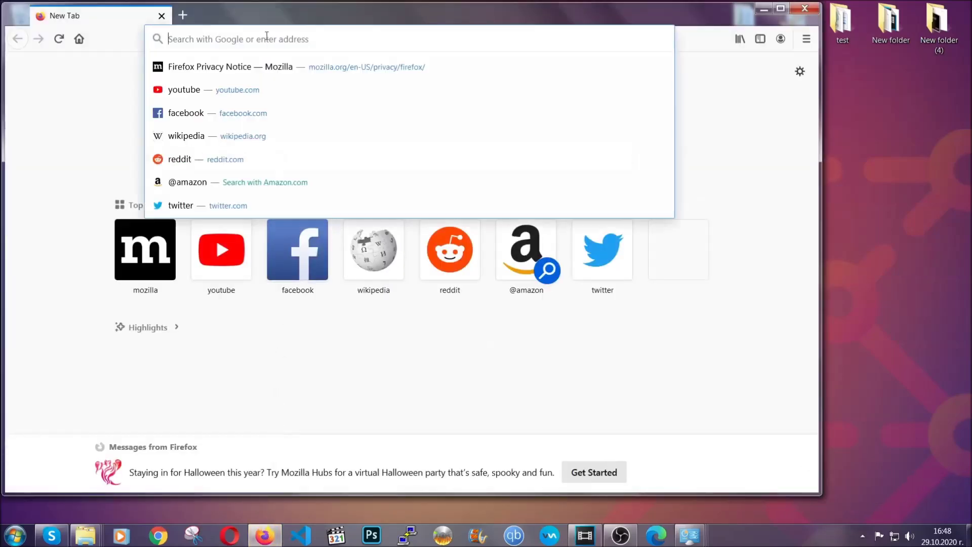
{"action": "type", "text": "about"}
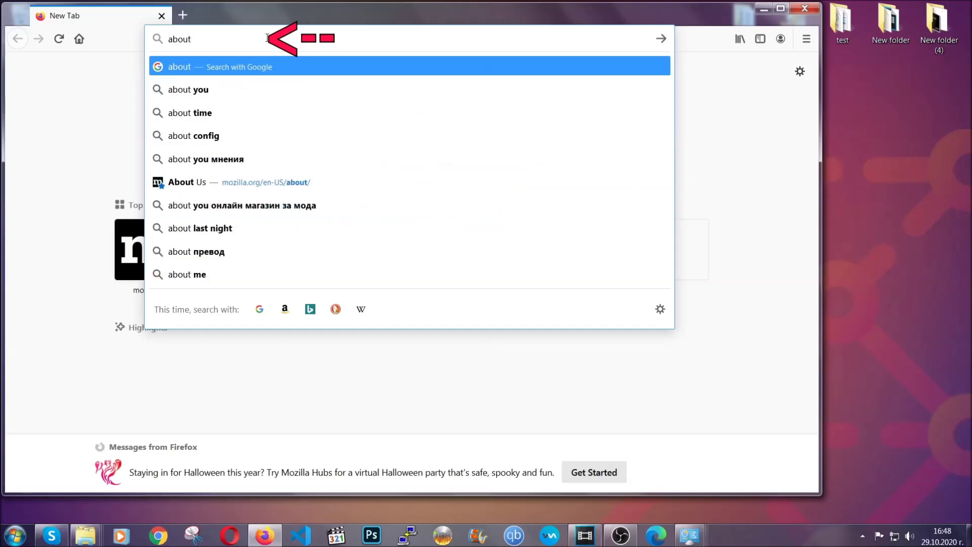
{"action": "type", "text": ":support"}
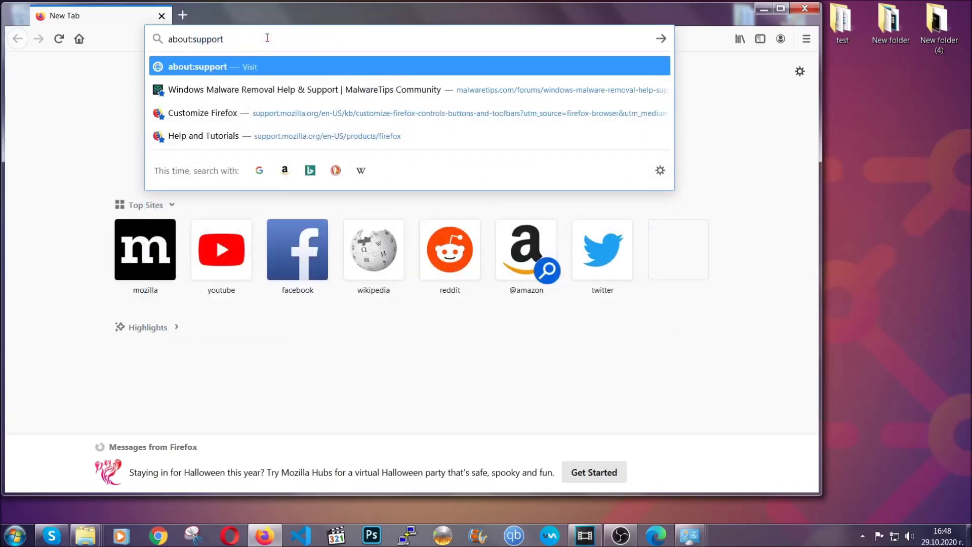
{"action": "key", "text": "Return"}
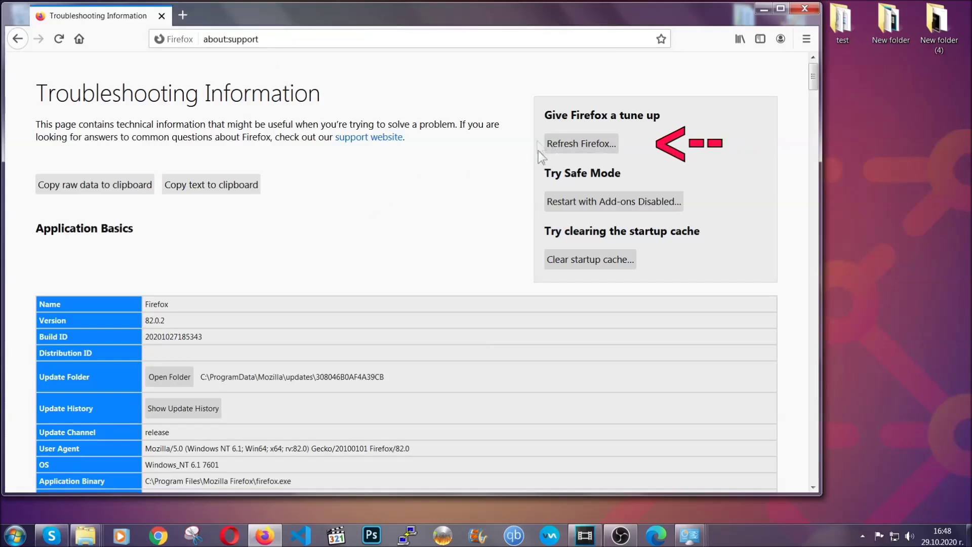
{"action": "left_click", "coordinate": [575, 148]}
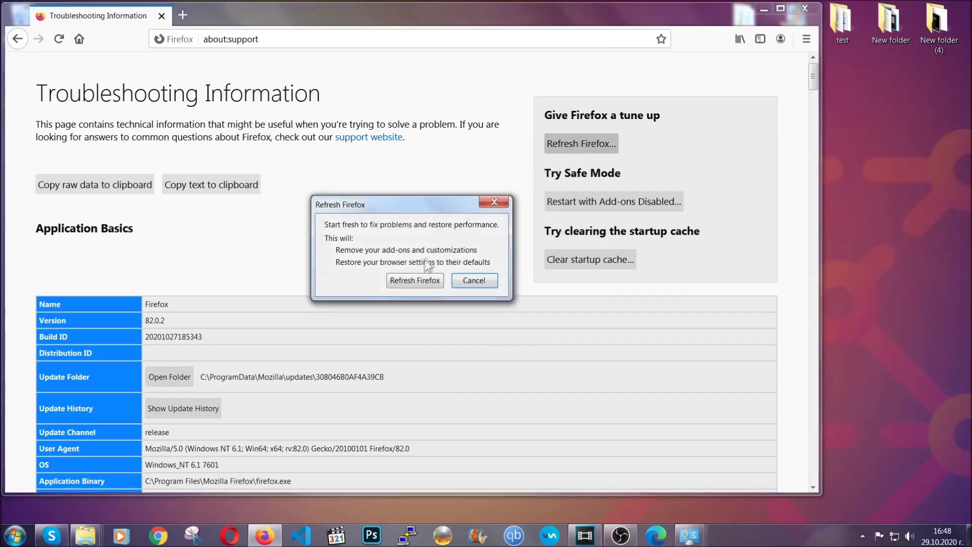
- Confirm Refresh Firefox to restore defaults, then minimize the Firefox window
{"action": "left_click", "coordinate": [414, 281]}
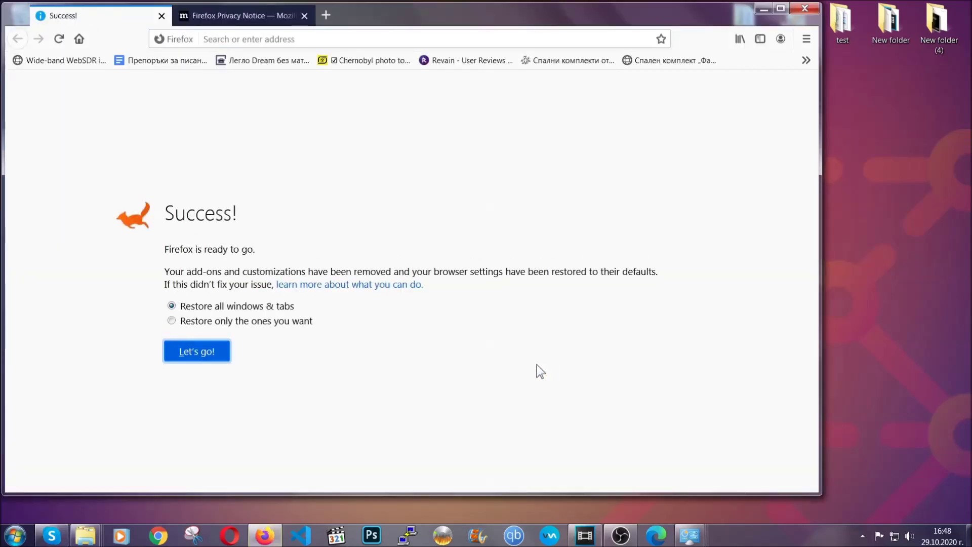
{"action": "left_click", "coordinate": [762, 10]}
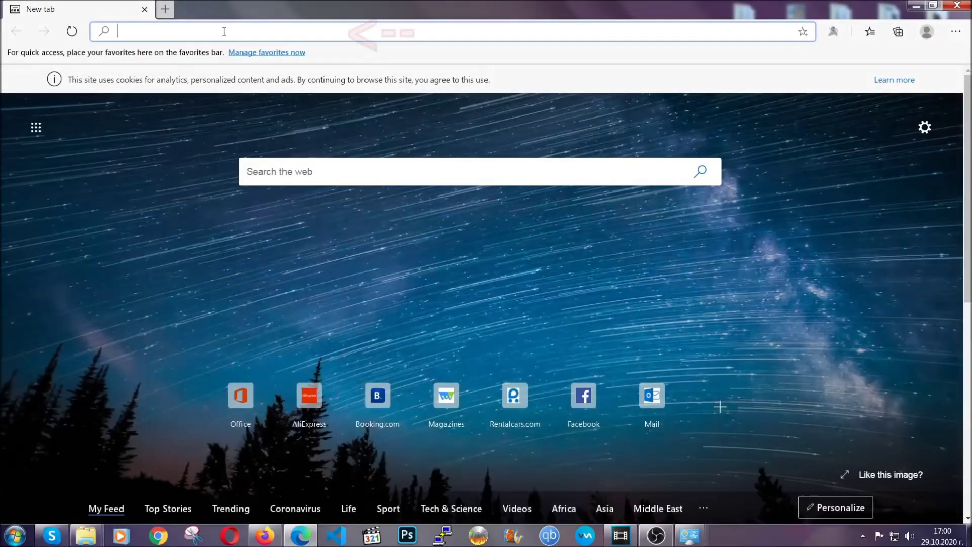
{"action": "type", "text": "edge://"}
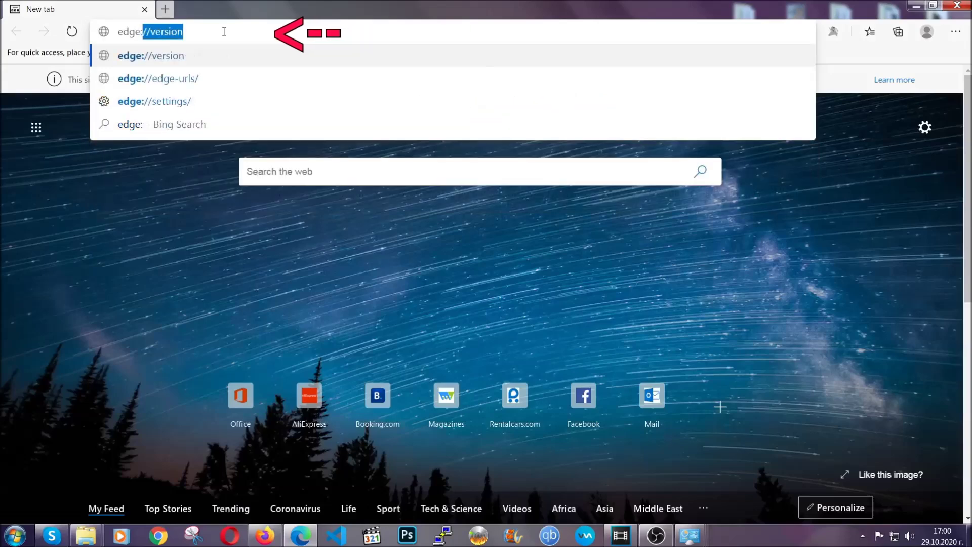
{"action": "type", "text": "setting"}
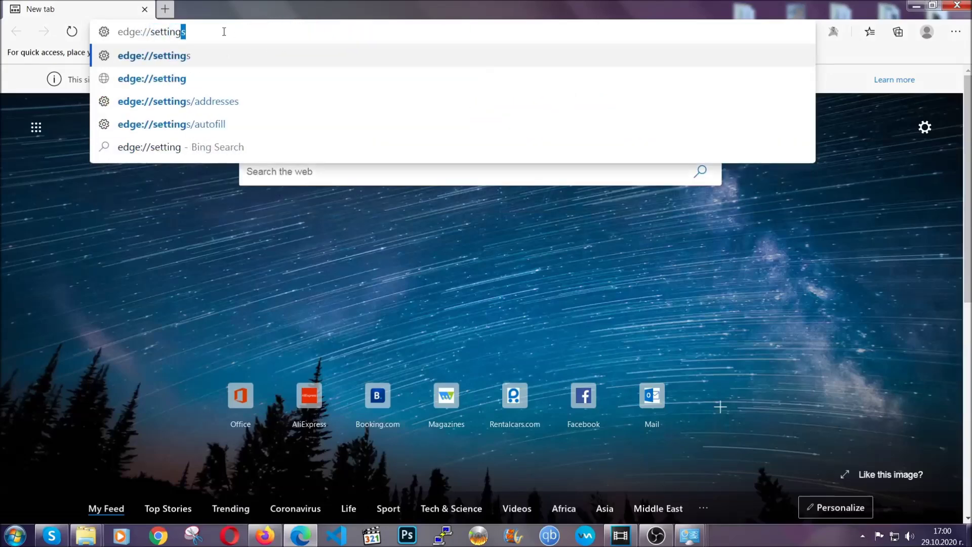
{"action": "type", "text": "s/cle"}
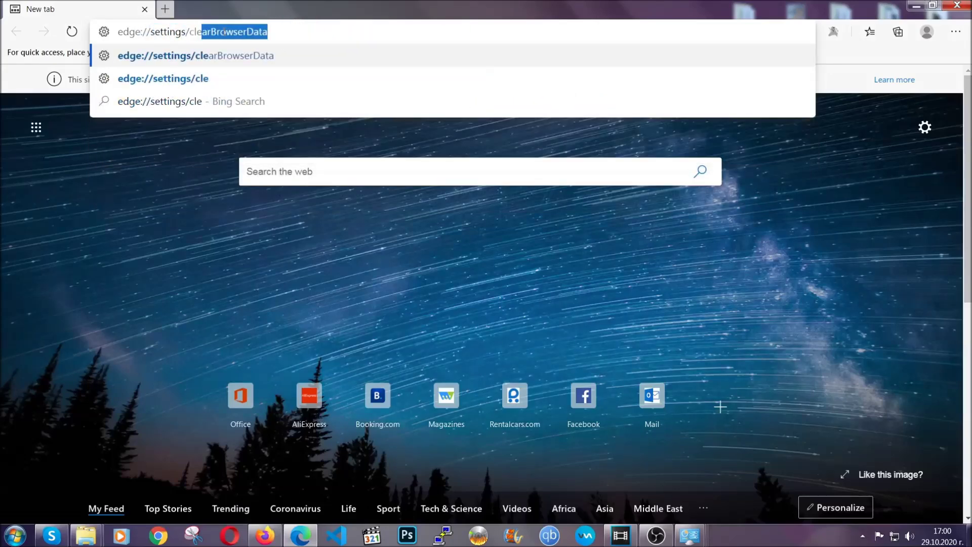
{"action": "type", "text": "arBrow"}
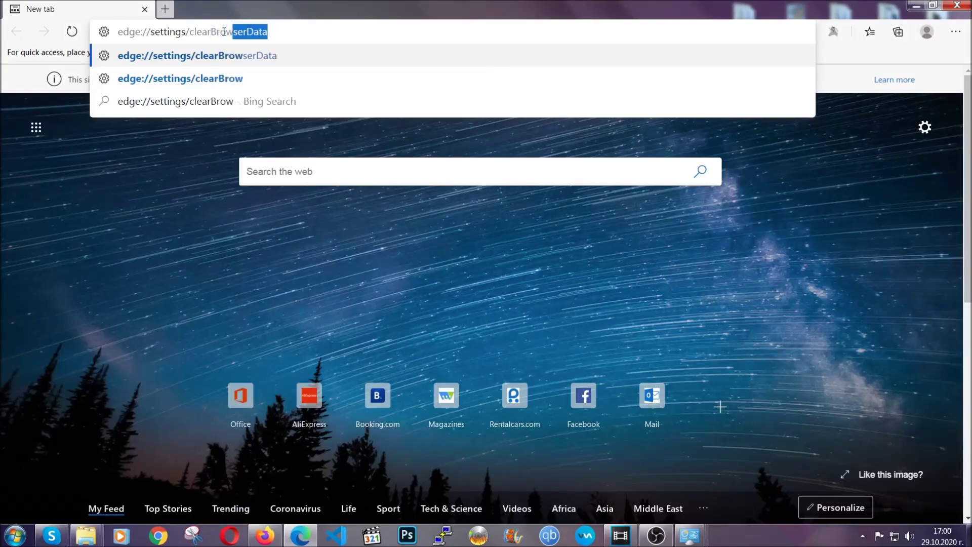
{"action": "type", "text": "serData"}
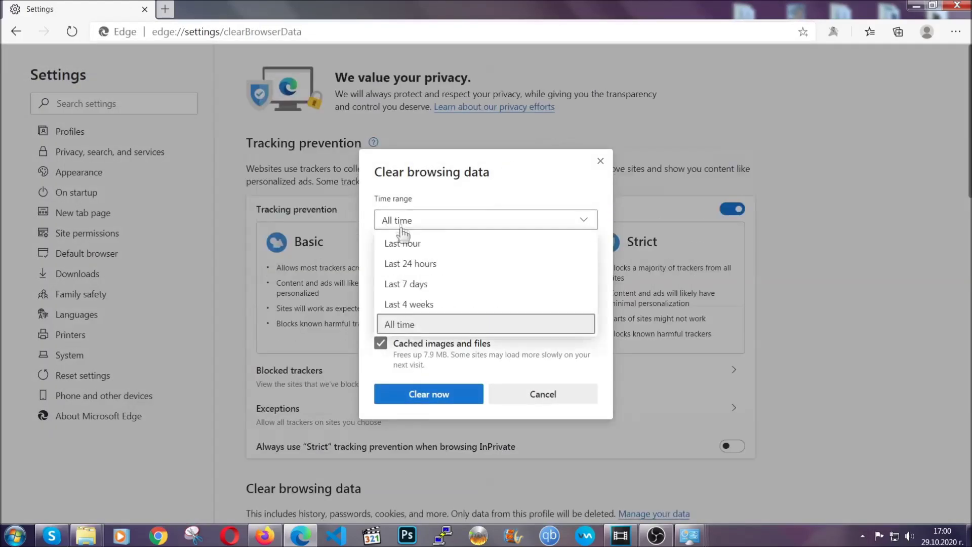
- Clear Edge's browsing data with Time range set to All time, passwords unticked
{"action": "left_click", "coordinate": [401, 327]}
{"action": "scroll", "coordinate": [411, 308], "scroll_direction": "down", "scroll_amount": 3}
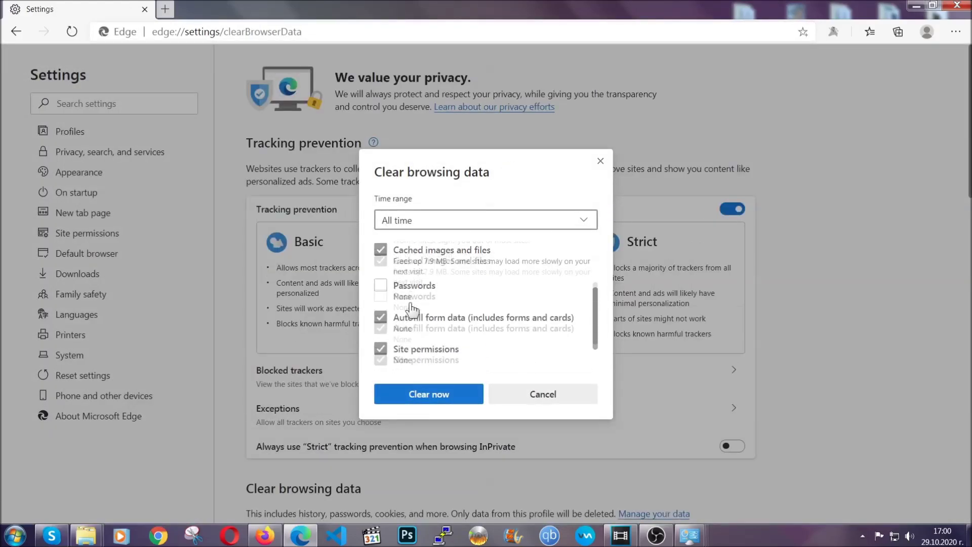
{"action": "left_click", "coordinate": [423, 399]}
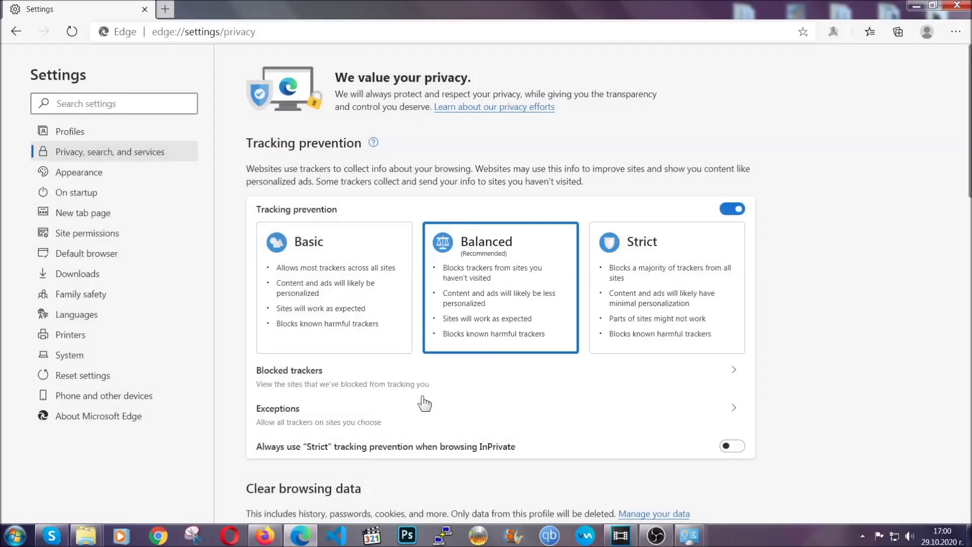
- Remove the Chinese-named extension from Edge's Extensions page and close Edge
{"action": "left_click", "coordinate": [954, 32]}
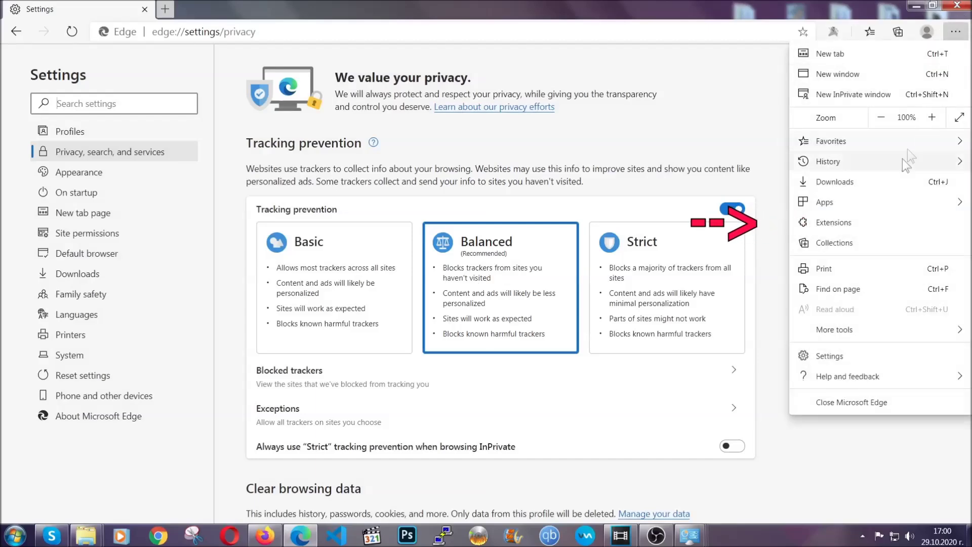
{"action": "left_click", "coordinate": [884, 216]}
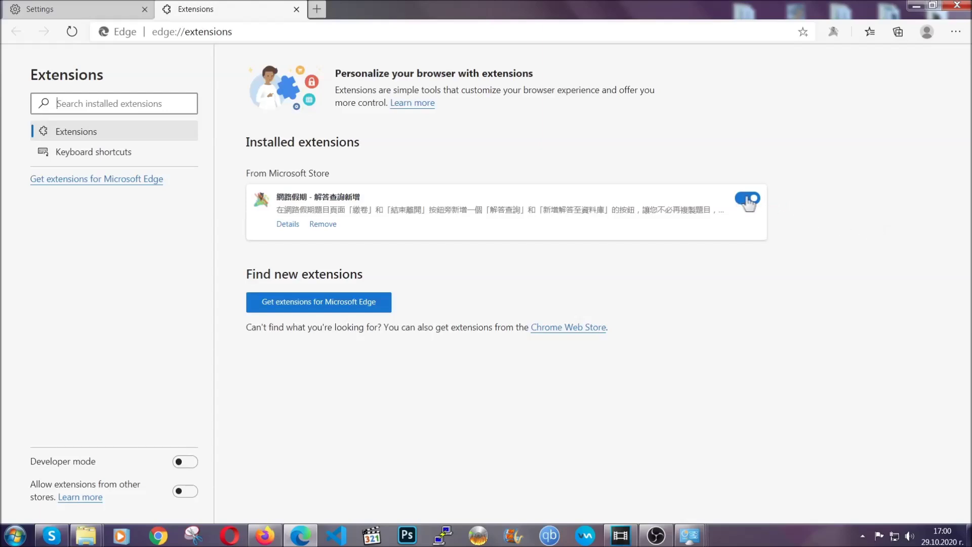
{"action": "left_click", "coordinate": [322, 223]}
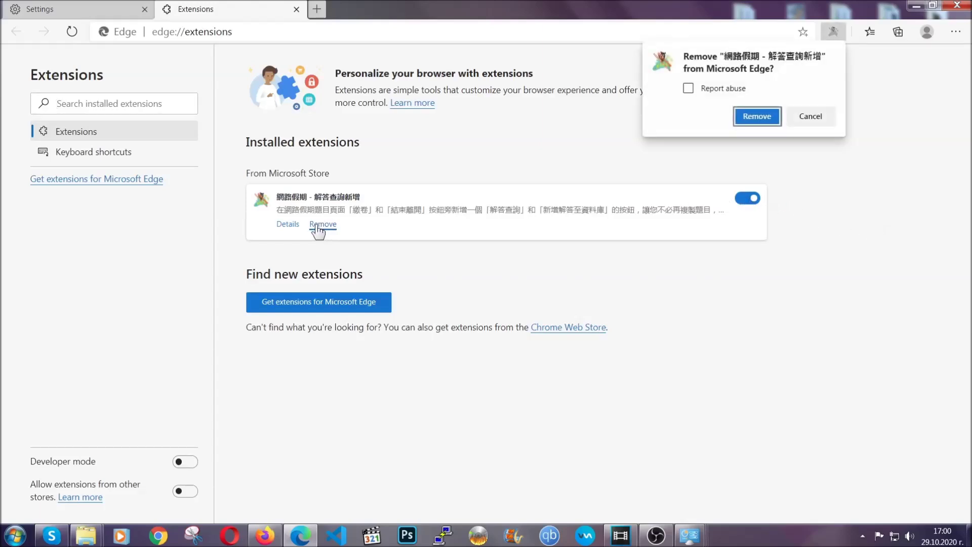
{"action": "left_click", "coordinate": [755, 116]}
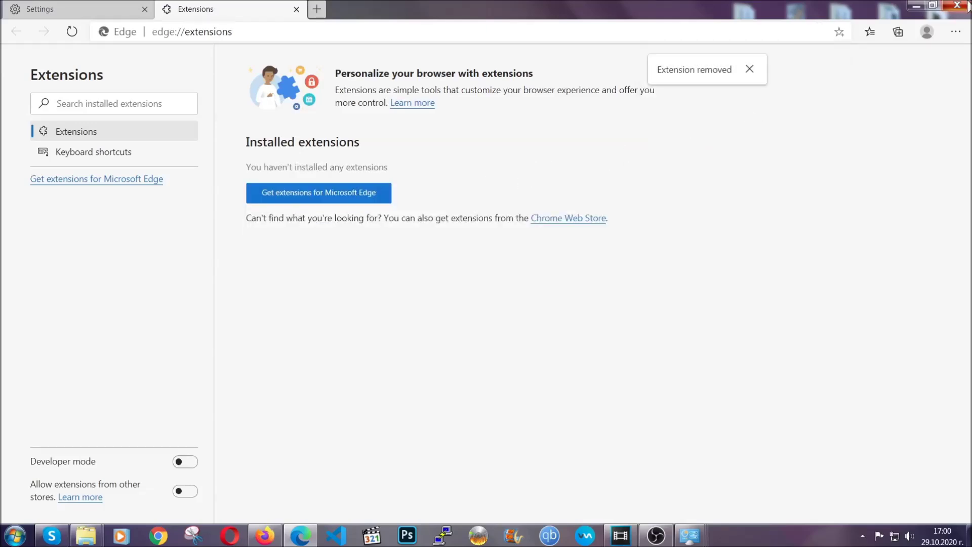
{"action": "left_click", "coordinate": [954, 6]}
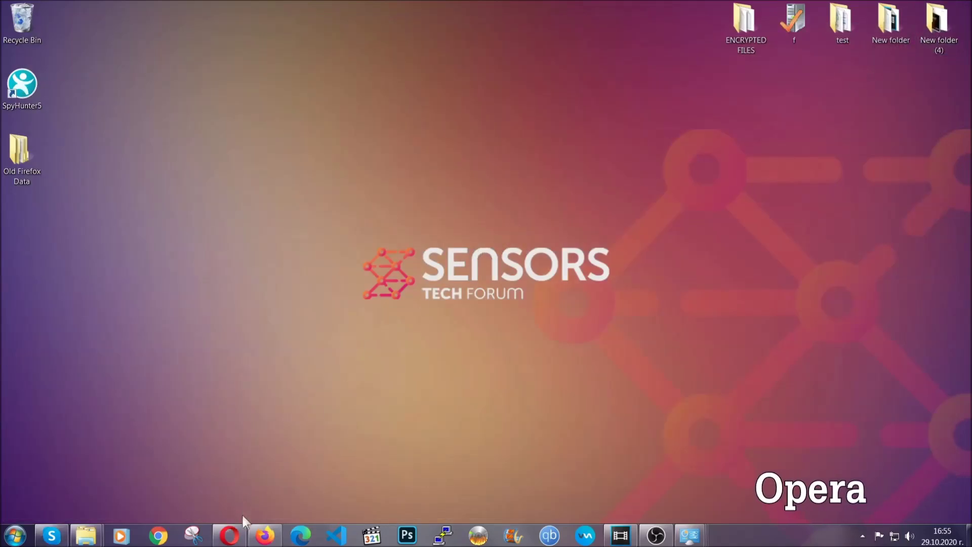
- Launch Opera and go to opera://settings/clearBrowserData
{"action": "left_click", "coordinate": [229, 535]}
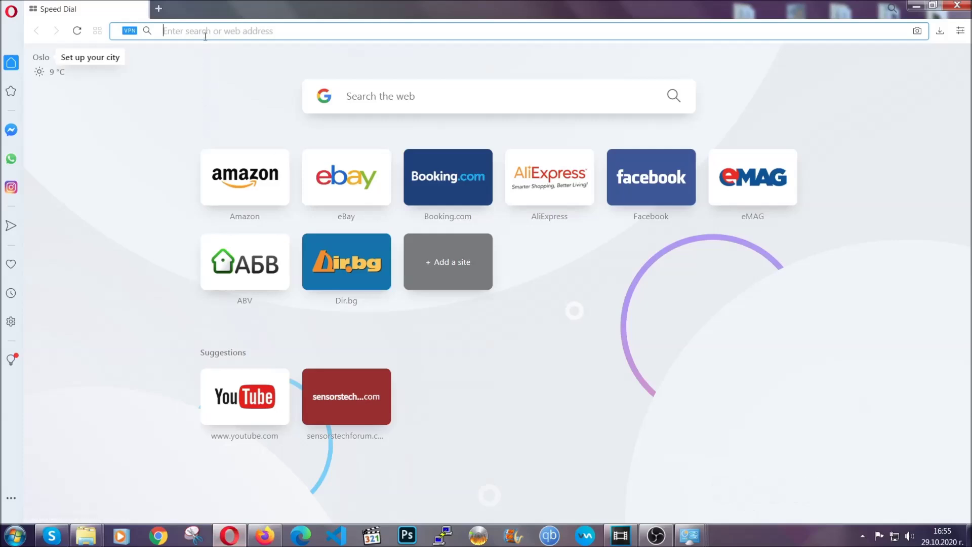
{"action": "type", "text": "opera"}
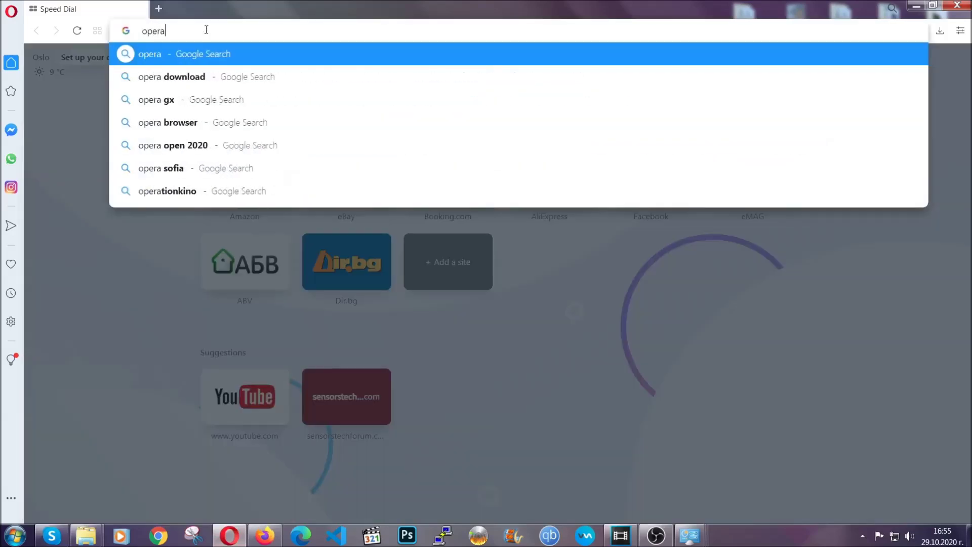
{"action": "type", "text": "://set"}
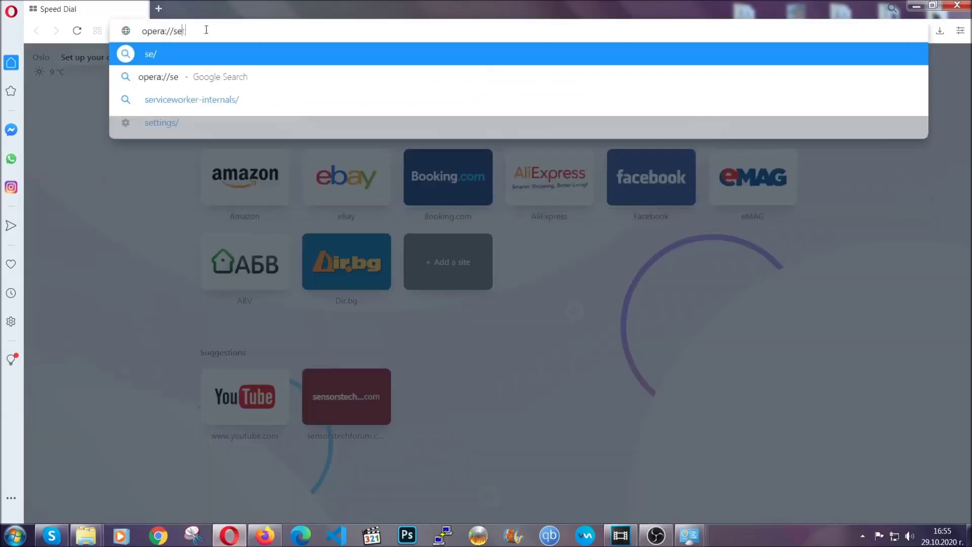
{"action": "type", "text": "tings/c"}
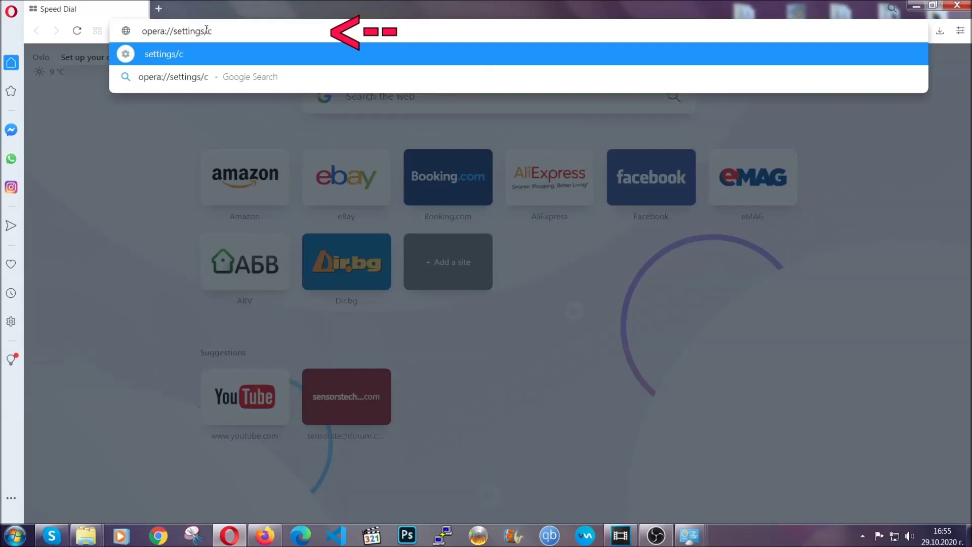
{"action": "type", "text": "learBrr"}
{"action": "key", "text": "BackSpace"}
{"action": "type", "text": "ow"}
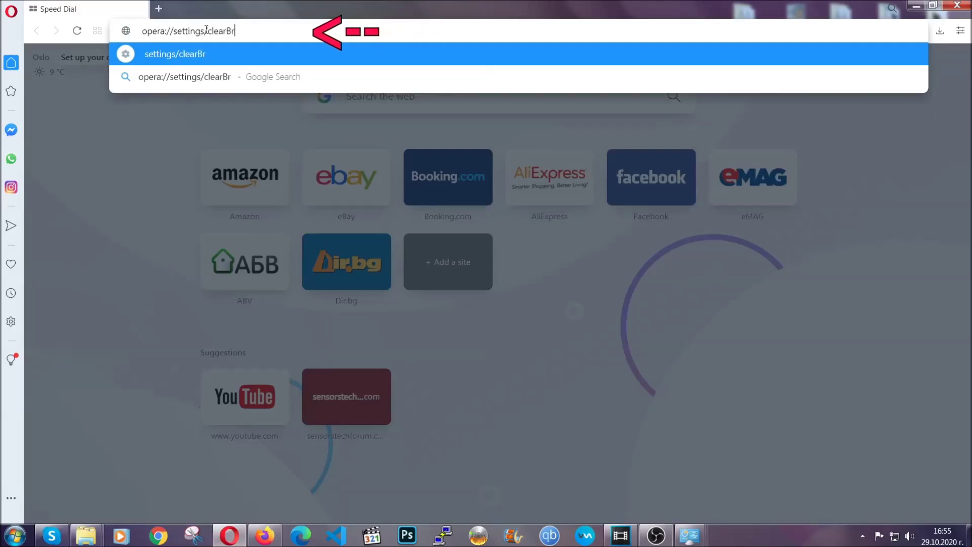
{"action": "type", "text": "serData"}
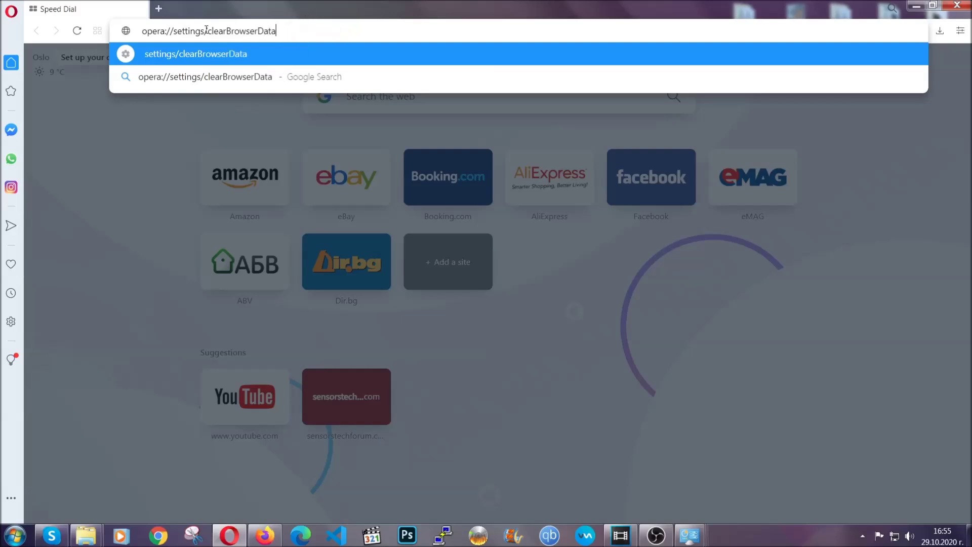
{"action": "key", "text": "Return"}
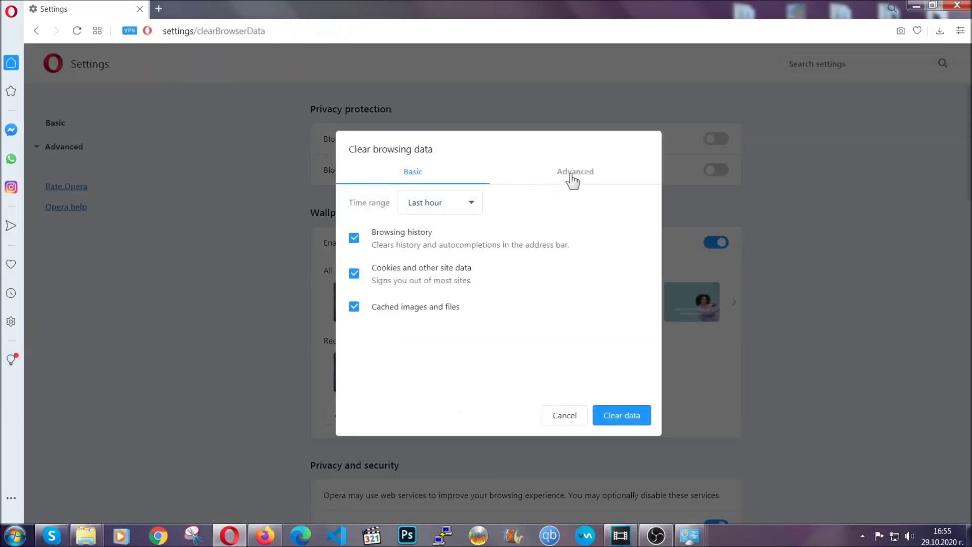
- In Advanced, choose All time, add site settings and hosted app data, and clear
{"action": "left_click", "coordinate": [574, 175]}
{"action": "left_click", "coordinate": [477, 203]}
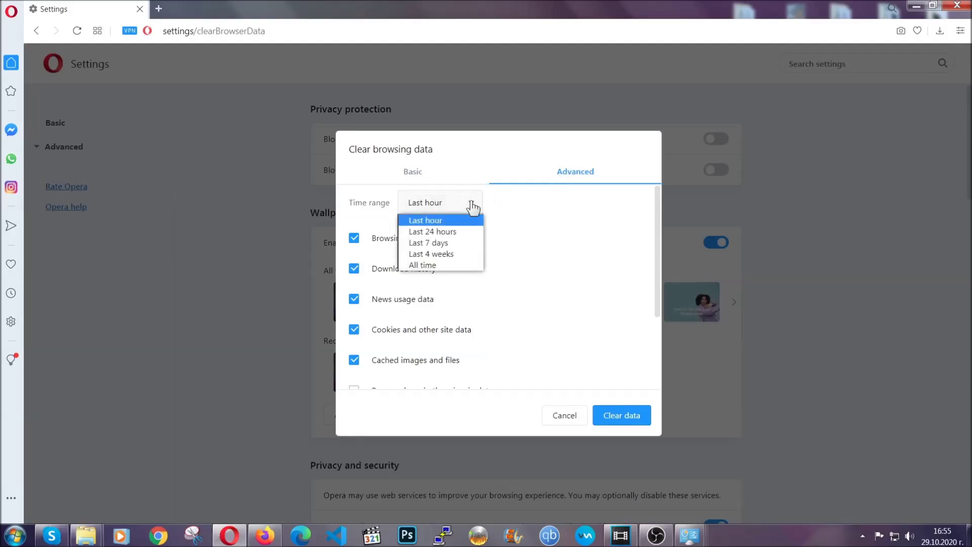
{"action": "left_click", "coordinate": [438, 263]}
{"action": "scroll", "coordinate": [443, 271], "scroll_direction": "down", "scroll_amount": 3}
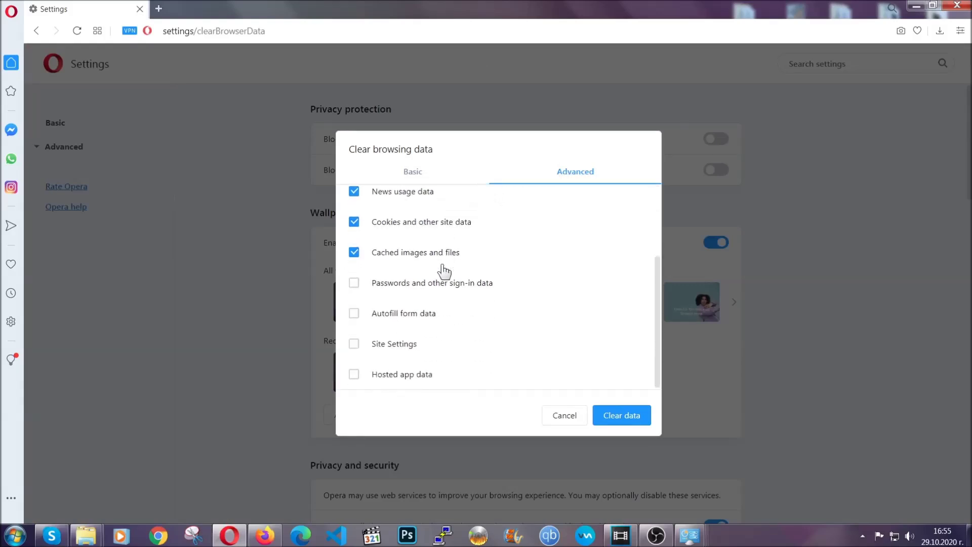
{"action": "left_click", "coordinate": [398, 346]}
{"action": "left_click", "coordinate": [620, 423]}
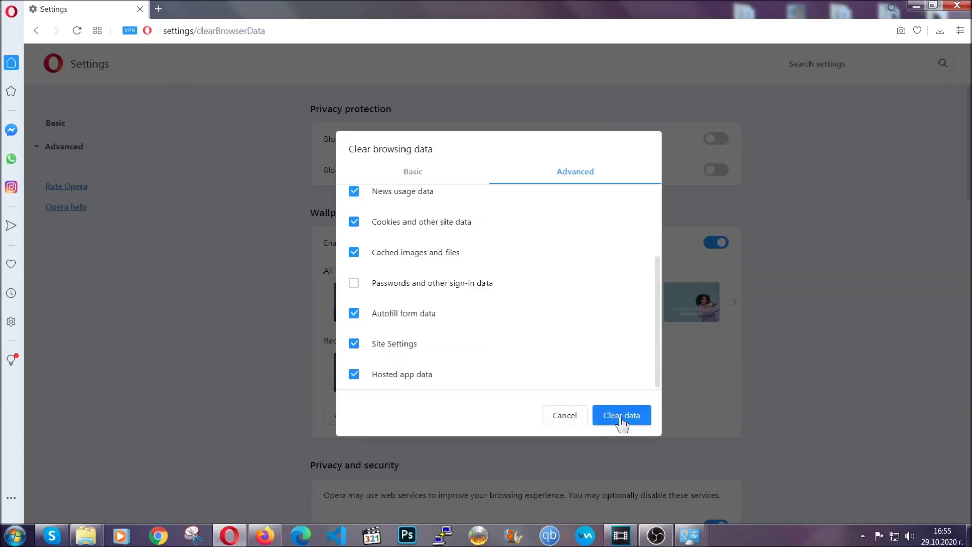
{"action": "left_click", "coordinate": [619, 417]}
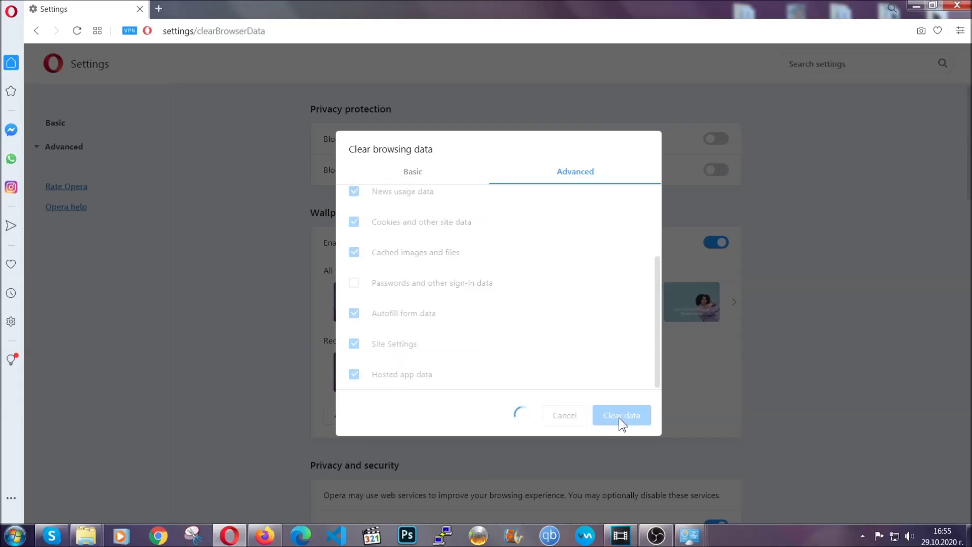